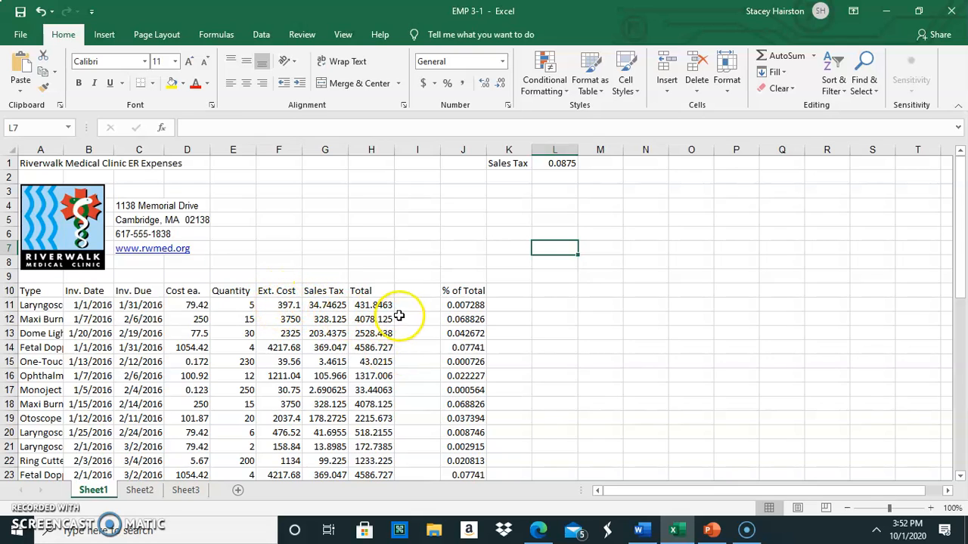
Choose the Currency number format with the -$1,234.10 negative style for the Total values in H11:H39
{"action": "scroll", "coordinate": [400, 295], "scroll_direction": "down", "scroll_amount": 2}
{"action": "scroll", "coordinate": [400, 288], "scroll_direction": "up", "scroll_amount": 2}
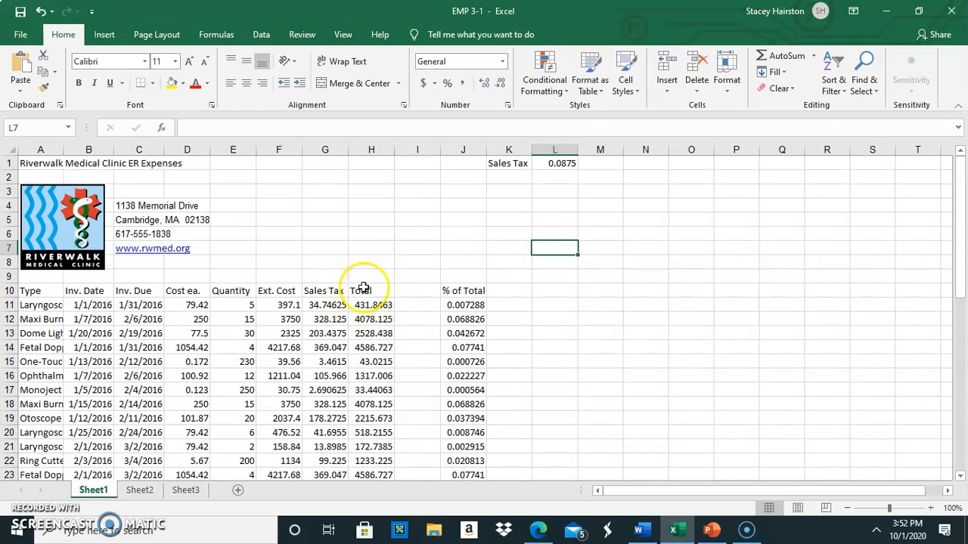
{"action": "scroll", "coordinate": [376, 291], "scroll_direction": "down", "scroll_amount": 1}
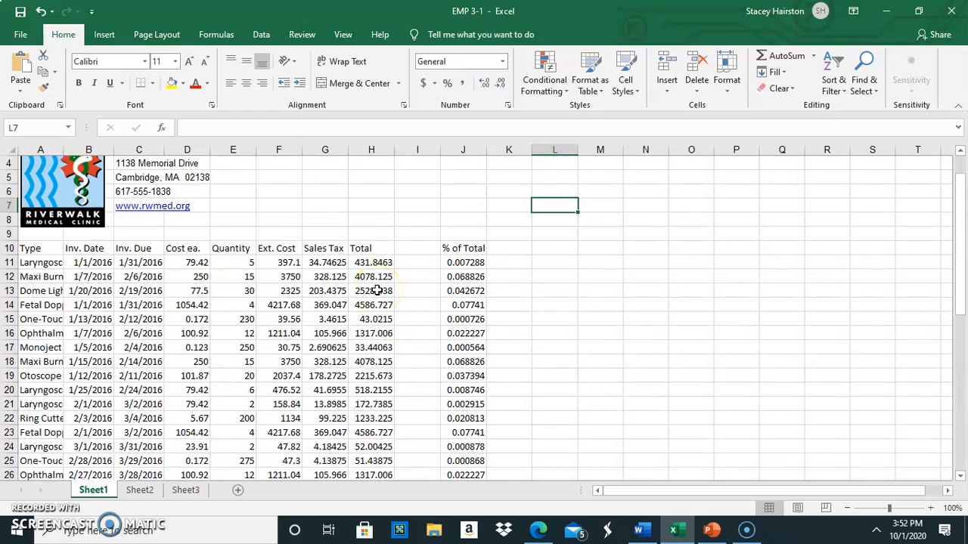
{"action": "scroll", "coordinate": [375, 291], "scroll_direction": "down", "scroll_amount": 1}
{"action": "left_click_drag", "start_coordinate": [369, 218], "coordinate": [388, 441]}
{"action": "scroll", "coordinate": [385, 393], "scroll_direction": "up", "scroll_amount": 5}
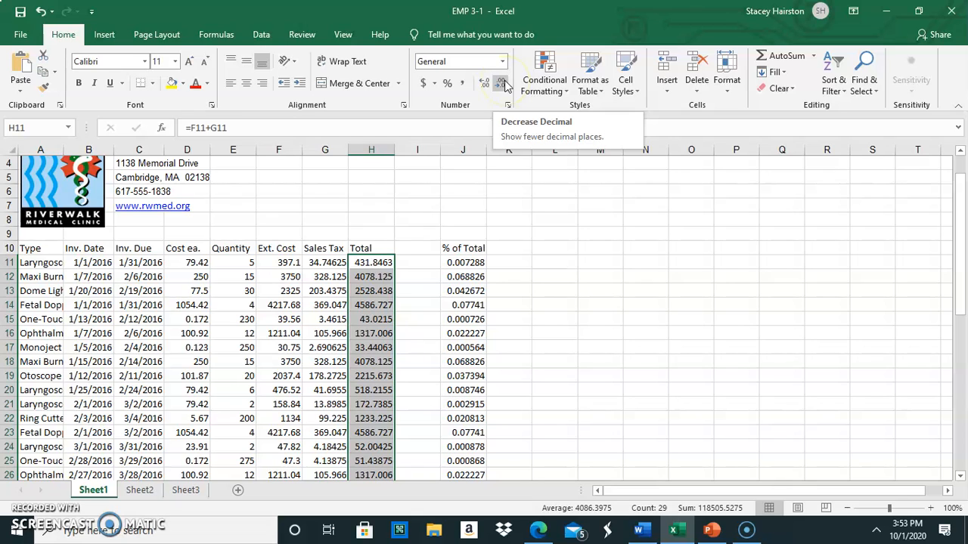
{"action": "left_click", "coordinate": [510, 107]}
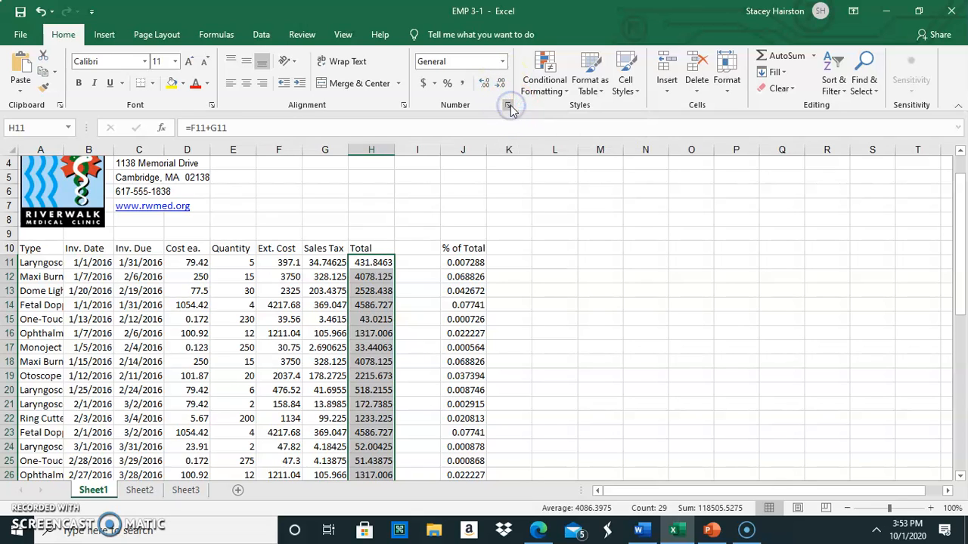
{"action": "left_click_drag", "start_coordinate": [440, 170], "coordinate": [650, 129]}
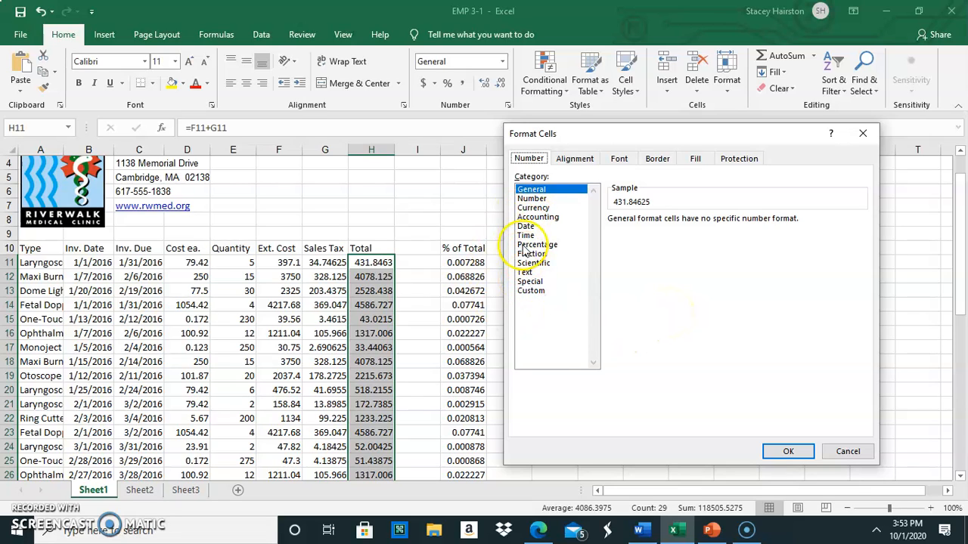
{"action": "left_click", "coordinate": [535, 208]}
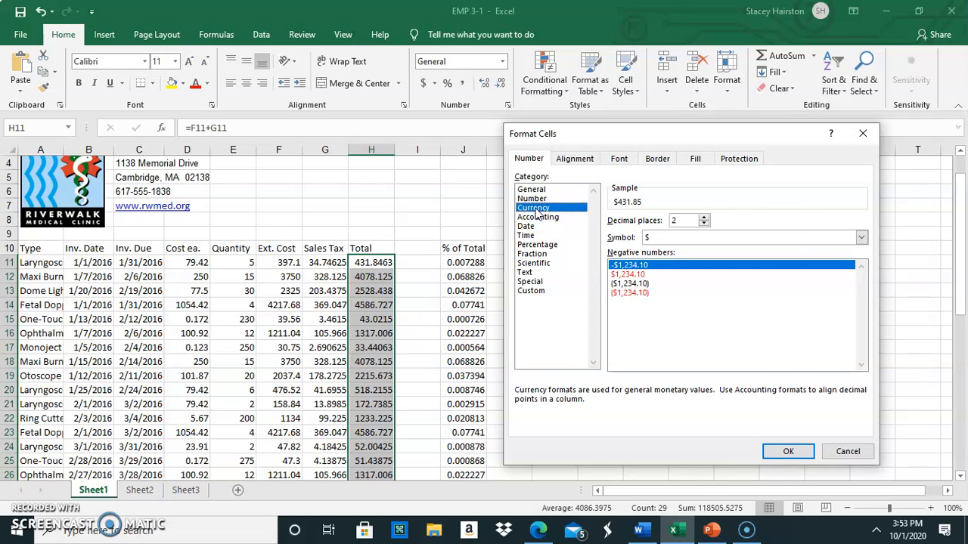
{"action": "left_click", "coordinate": [650, 263]}
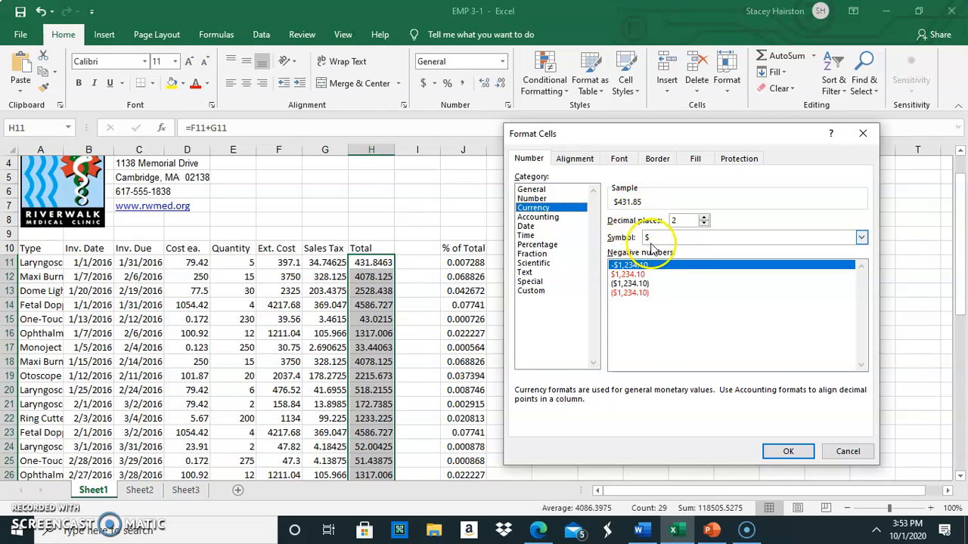
Set the currency format to two decimal places with the $ symbol and apply it to the Total values
{"action": "left_click", "coordinate": [704, 224]}
{"action": "left_click", "coordinate": [703, 224]}
{"action": "left_click", "coordinate": [703, 217]}
{"action": "left_click", "coordinate": [704, 217]}
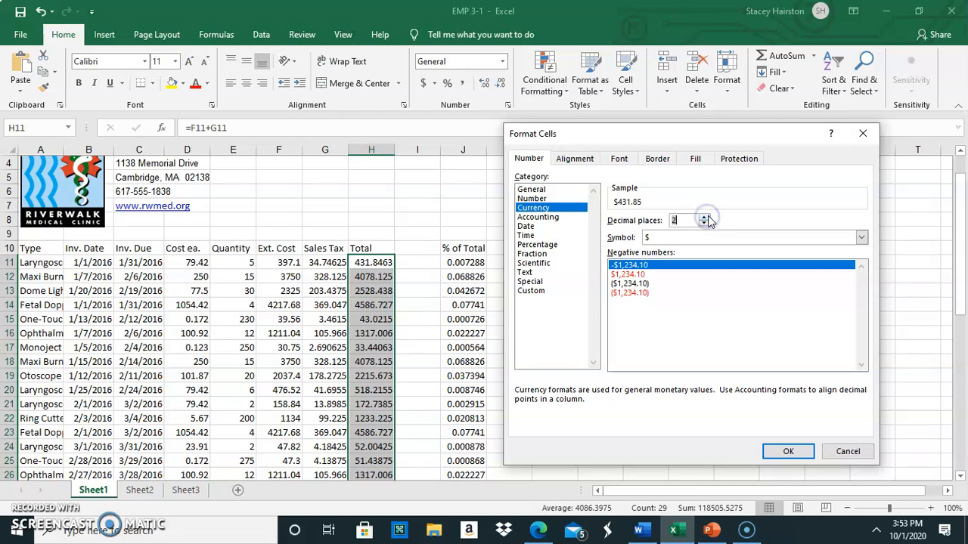
{"action": "left_click", "coordinate": [861, 238]}
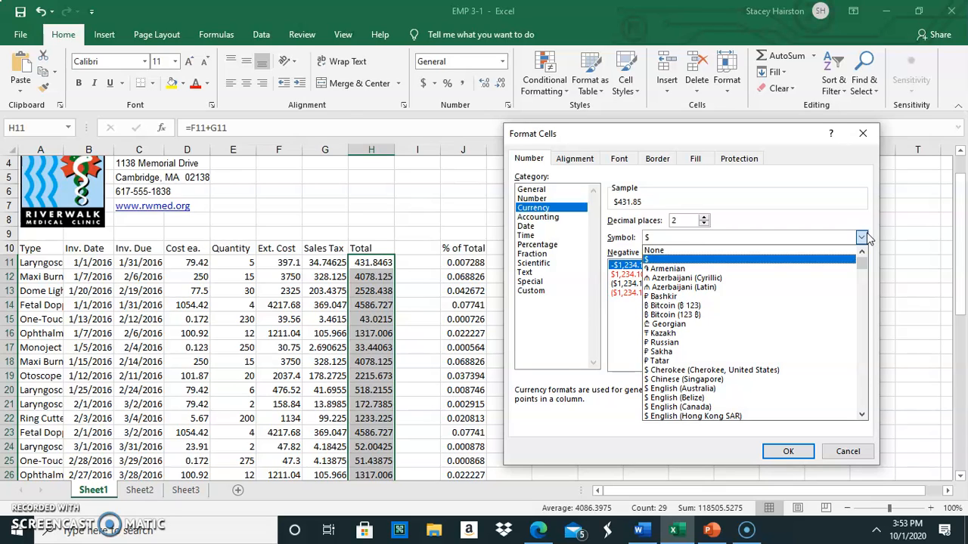
{"action": "left_click", "coordinate": [721, 260]}
{"action": "left_click", "coordinate": [788, 451]}
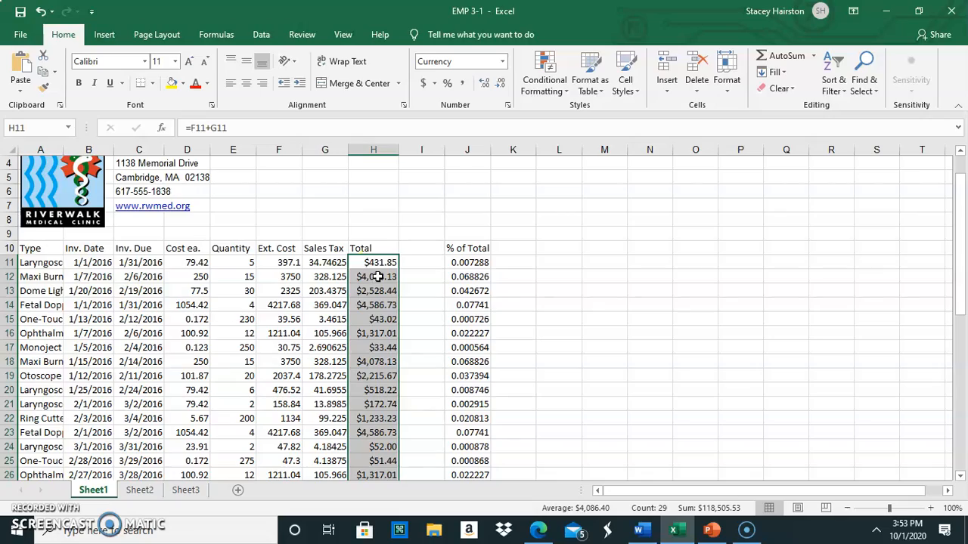
Increase the Total values to three decimal places and reduce them back to two
{"action": "scroll", "coordinate": [380, 411], "scroll_direction": "down", "scroll_amount": 6}
{"action": "scroll", "coordinate": [370, 347], "scroll_direction": "up", "scroll_amount": 4}
{"action": "scroll", "coordinate": [367, 347], "scroll_direction": "up", "scroll_amount": 2}
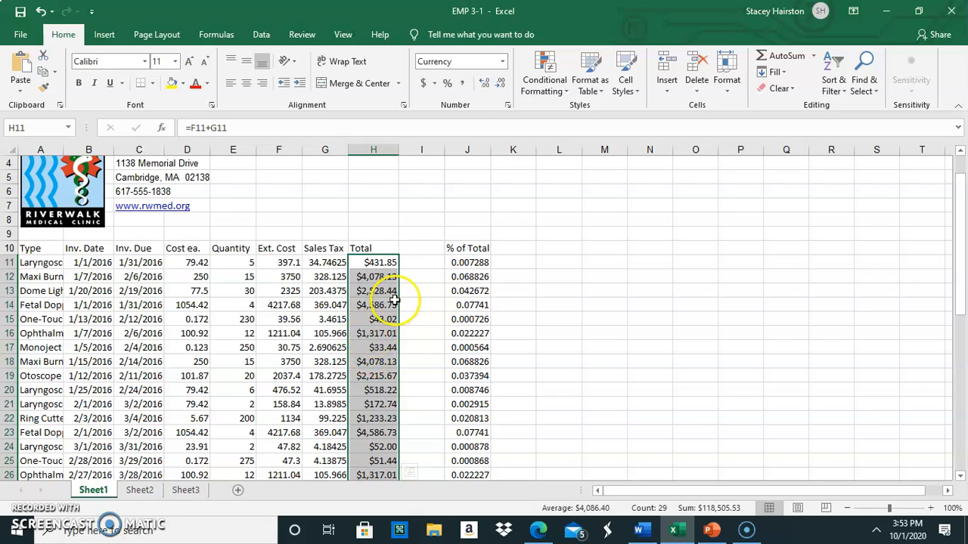
{"action": "left_click", "coordinate": [485, 84]}
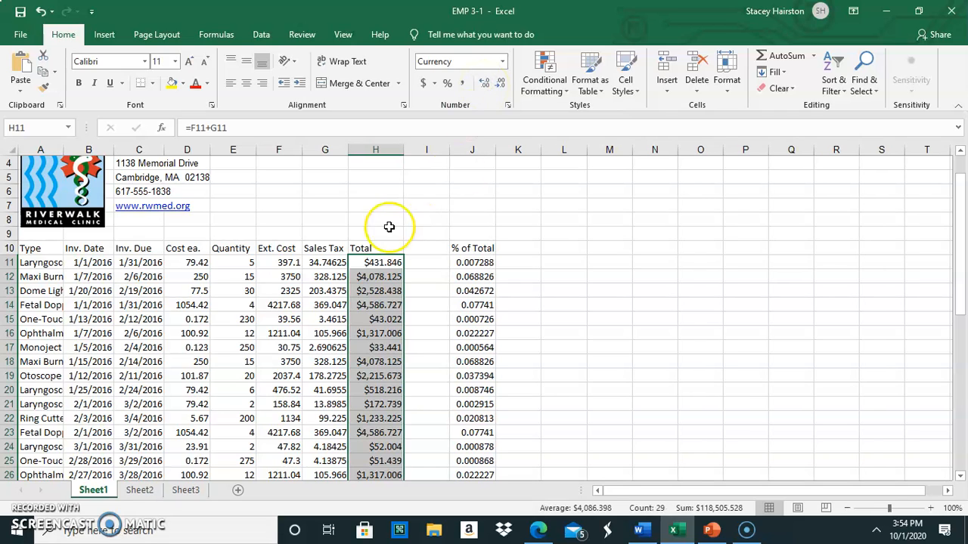
{"action": "left_click", "coordinate": [499, 83]}
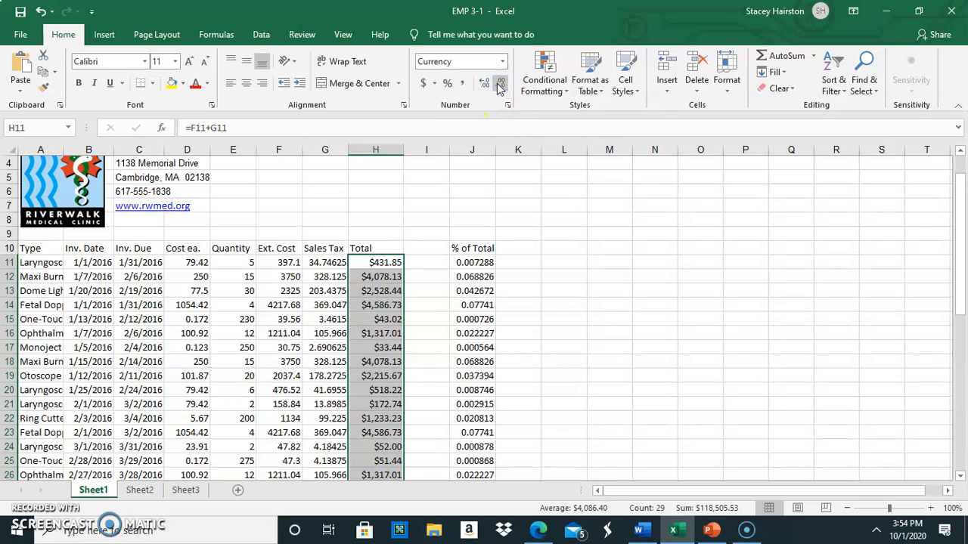
Apply the Accounting number format with the $ symbol to the Total values in H11:H39
{"action": "left_click", "coordinate": [422, 83]}
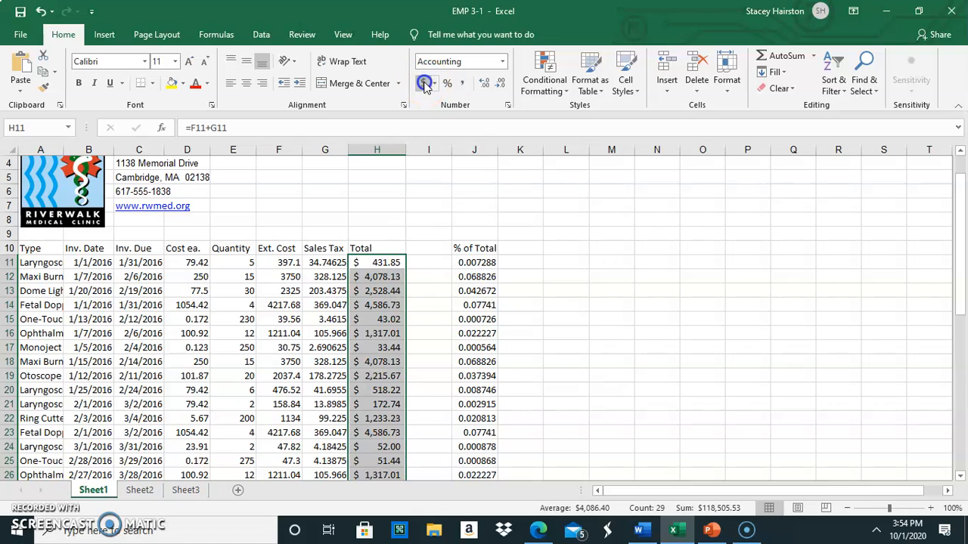
{"action": "left_click", "coordinate": [435, 84]}
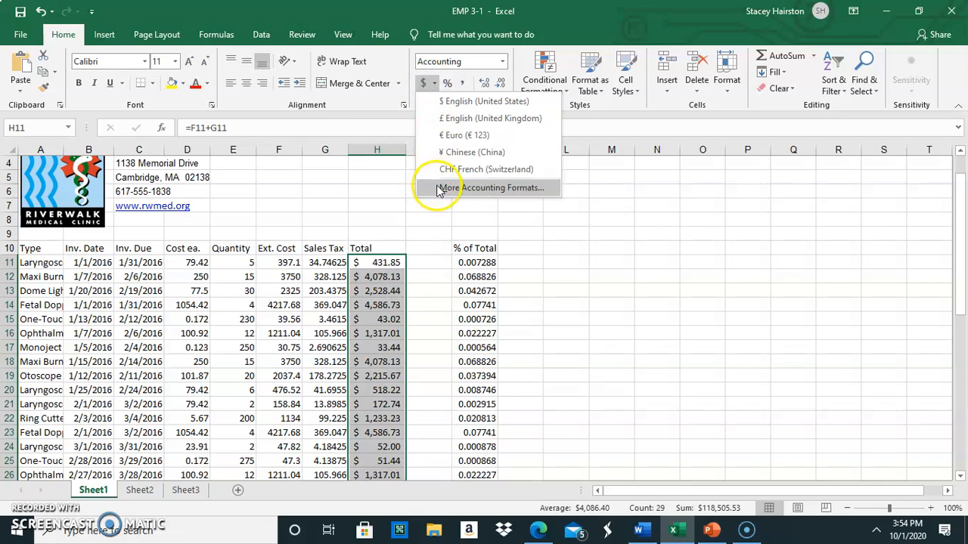
{"action": "left_click", "coordinate": [606, 262]}
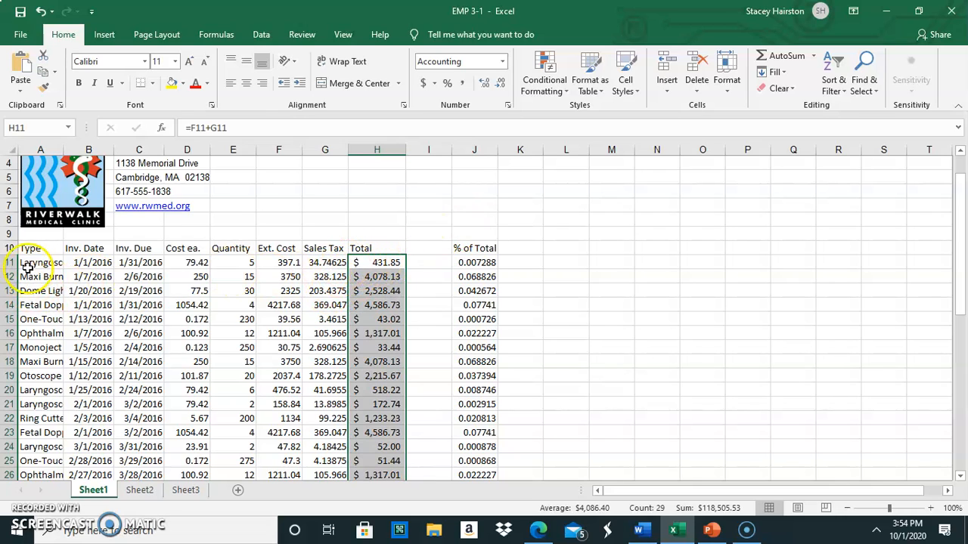
Make the header labels in A10:J10 bold, italic and underlined, and enlarge their font size to 14
{"action": "left_click_drag", "start_coordinate": [26, 248], "coordinate": [474, 249]}
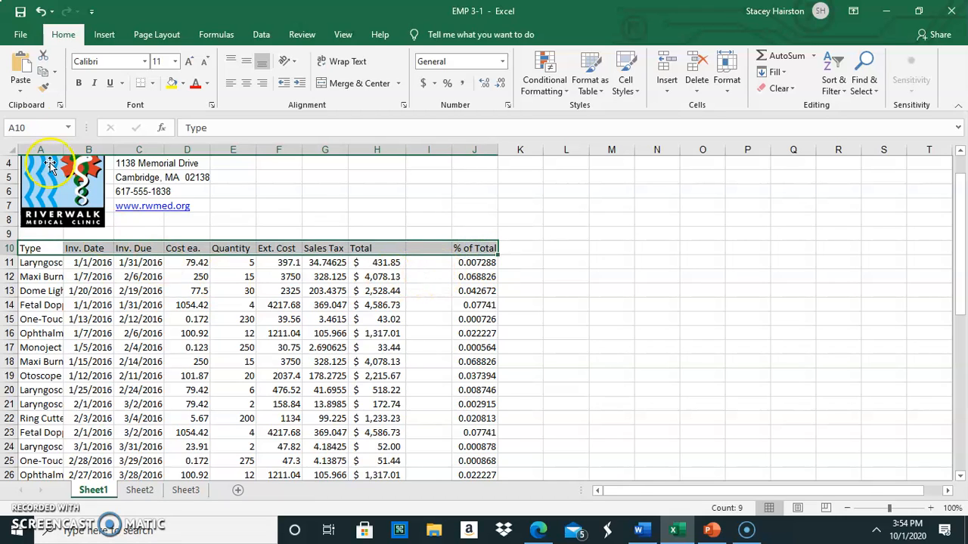
{"action": "left_click", "coordinate": [95, 84]}
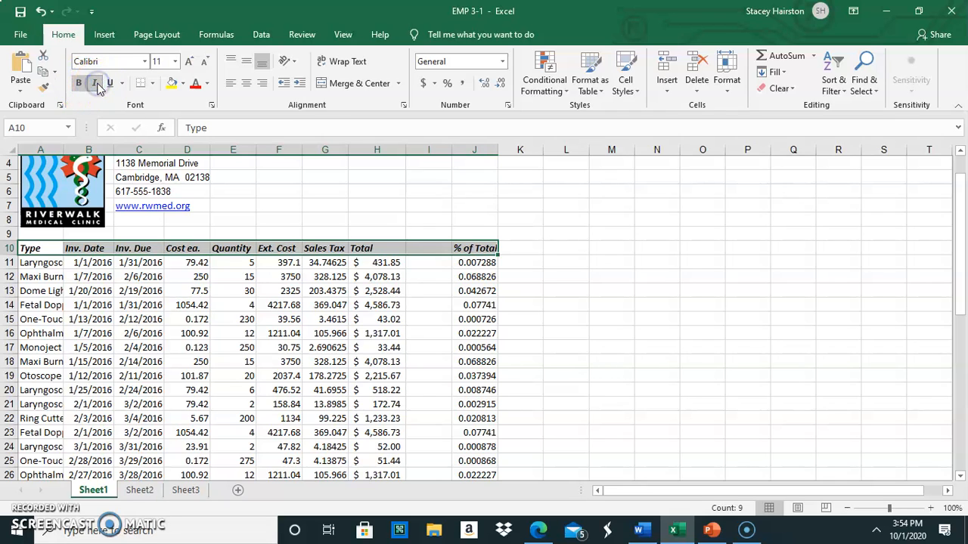
{"action": "left_click", "coordinate": [110, 85]}
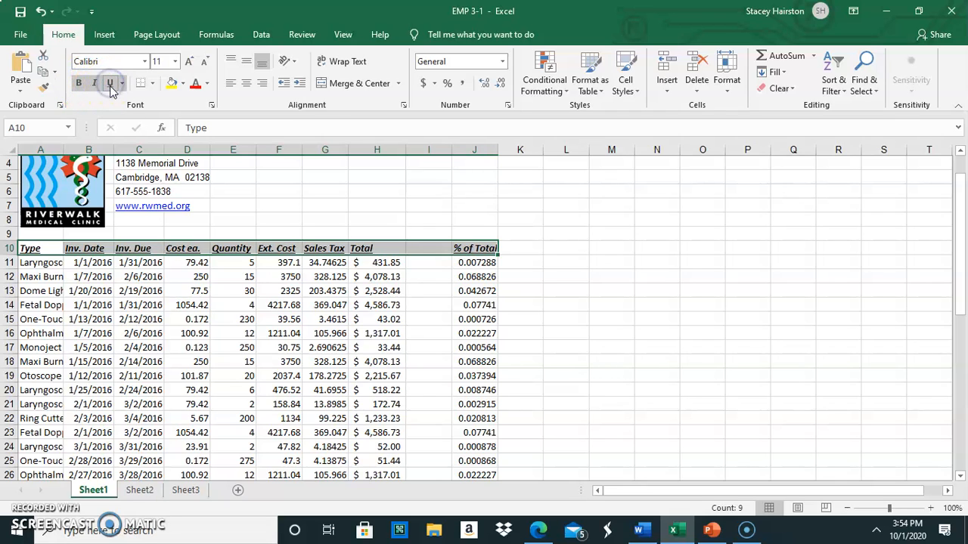
{"action": "left_click", "coordinate": [189, 62]}
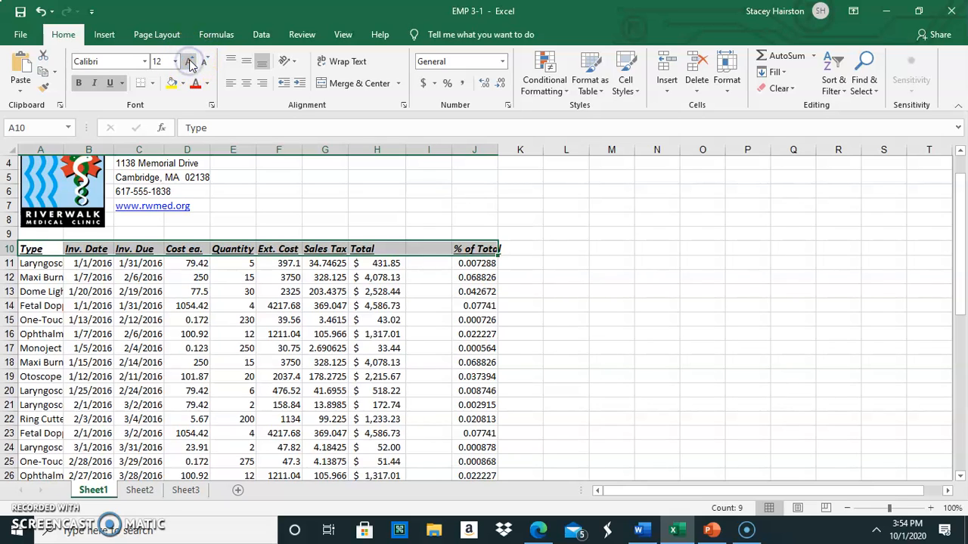
{"action": "left_click", "coordinate": [190, 62]}
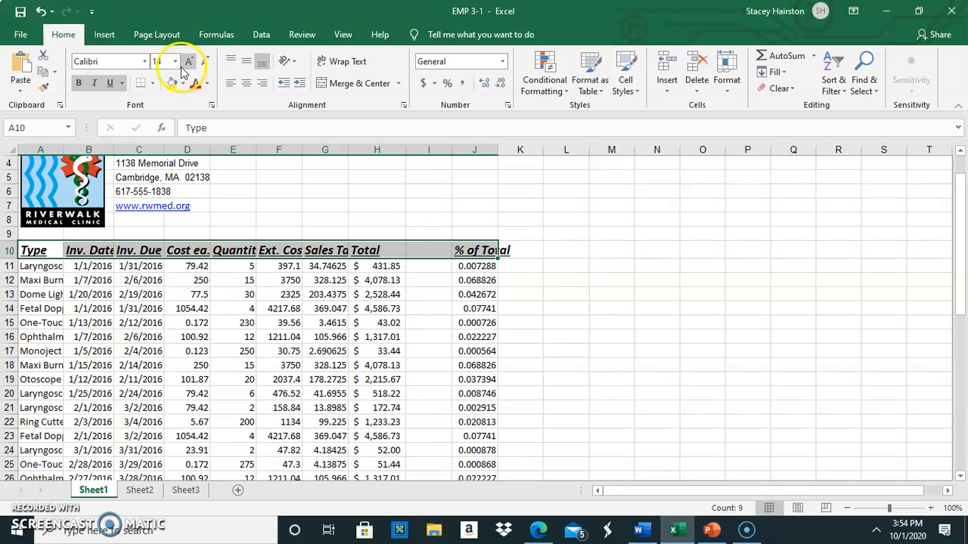
Review the available font sizes and fonts for the header row, keeping Calibri at size 14
{"action": "left_click", "coordinate": [174, 62]}
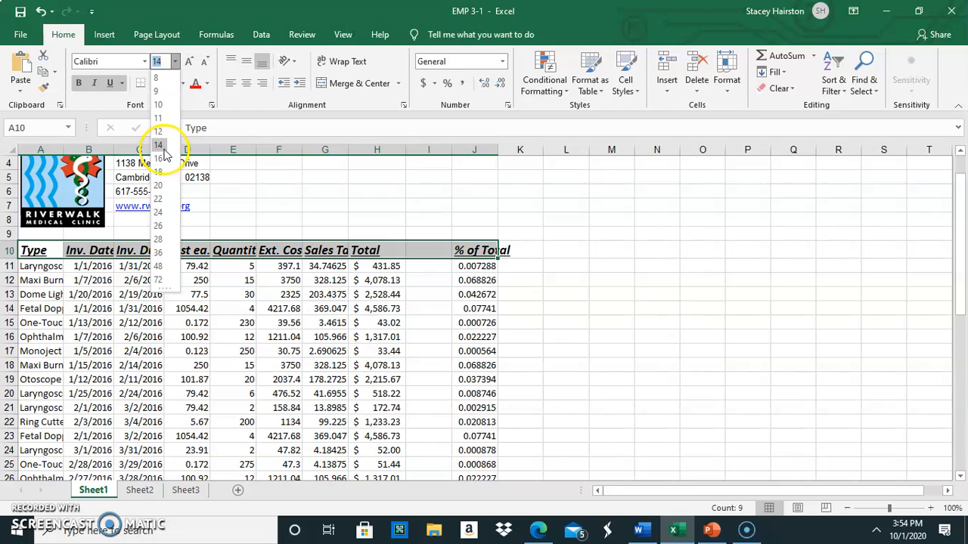
{"action": "left_click", "coordinate": [143, 63]}
{"action": "left_click", "coordinate": [146, 62]}
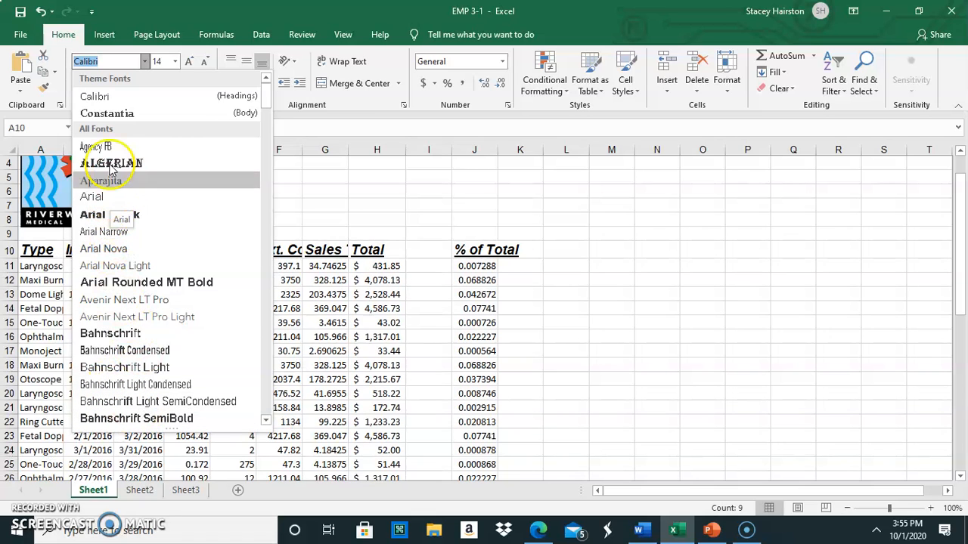
{"action": "left_click", "coordinate": [111, 102]}
{"action": "left_click", "coordinate": [389, 202]}
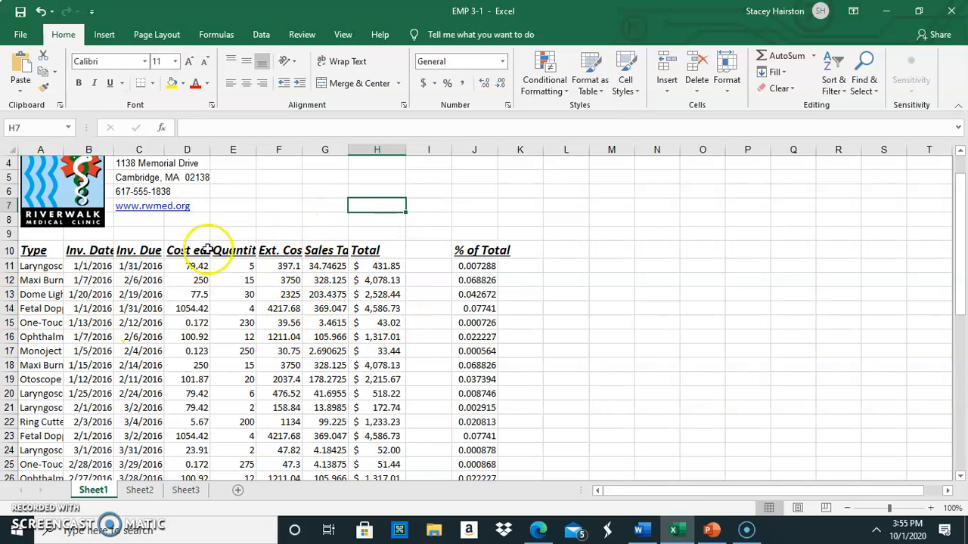
{"action": "scroll", "coordinate": [424, 354], "scroll_direction": "down", "scroll_amount": 5}
{"action": "scroll", "coordinate": [417, 320], "scroll_direction": "up", "scroll_amount": 5}
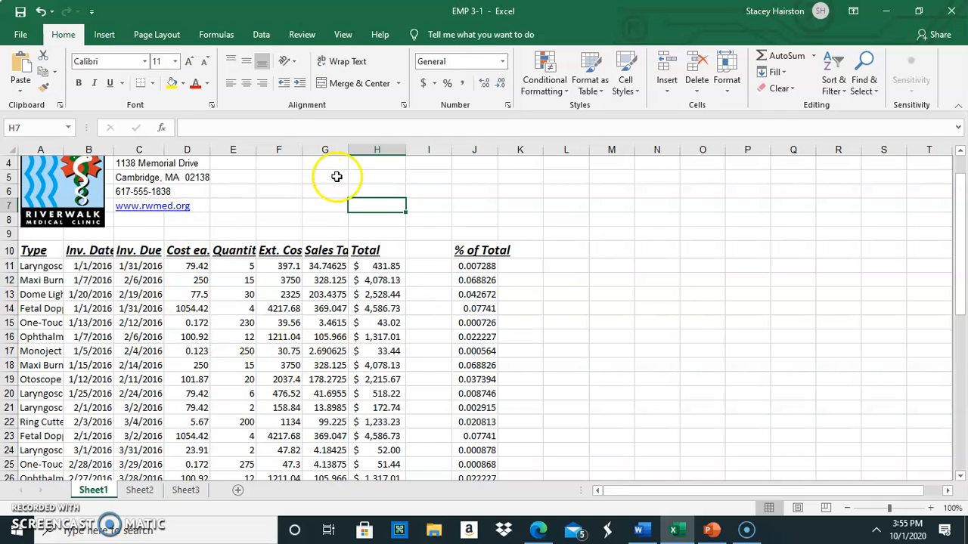
{"action": "scroll", "coordinate": [338, 173], "scroll_direction": "up", "scroll_amount": 1}
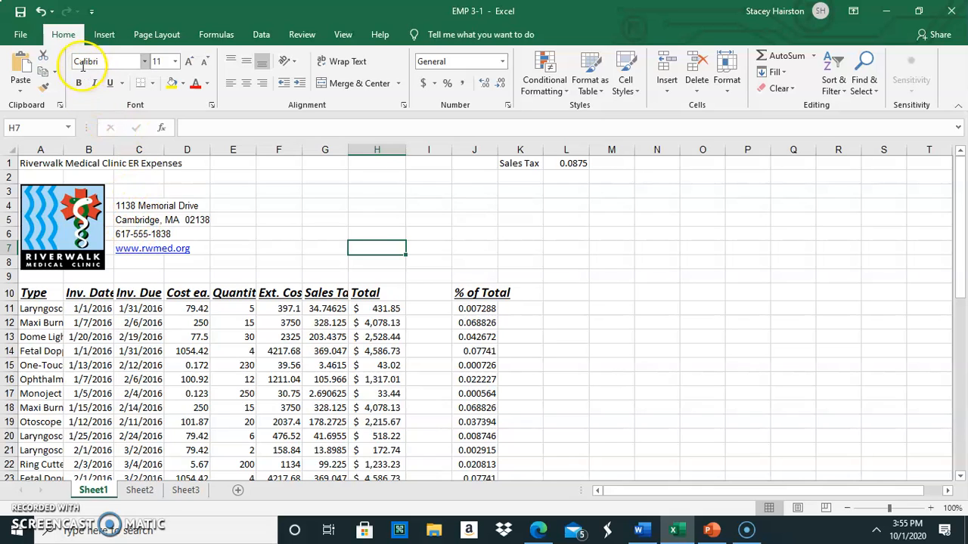
{"action": "left_click", "coordinate": [104, 34]}
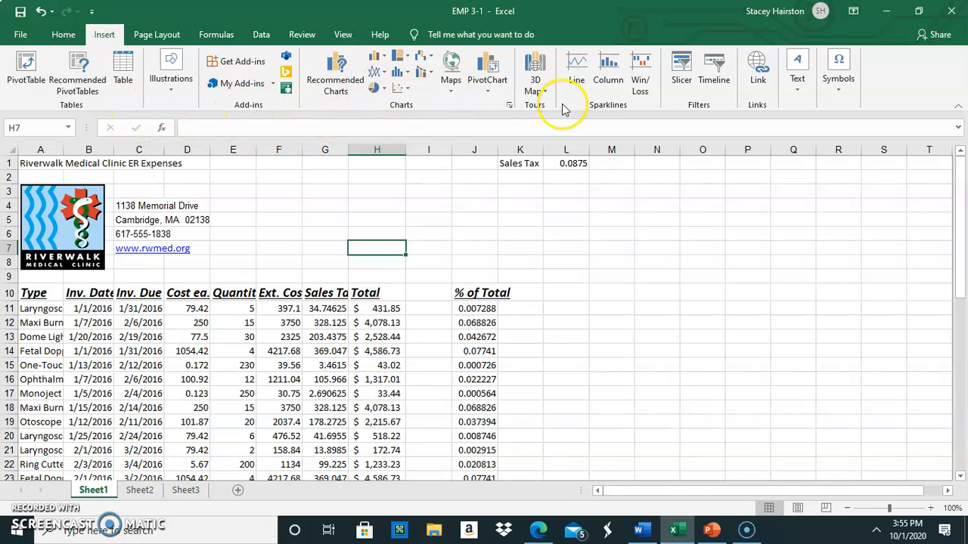
{"action": "left_click", "coordinate": [841, 89]}
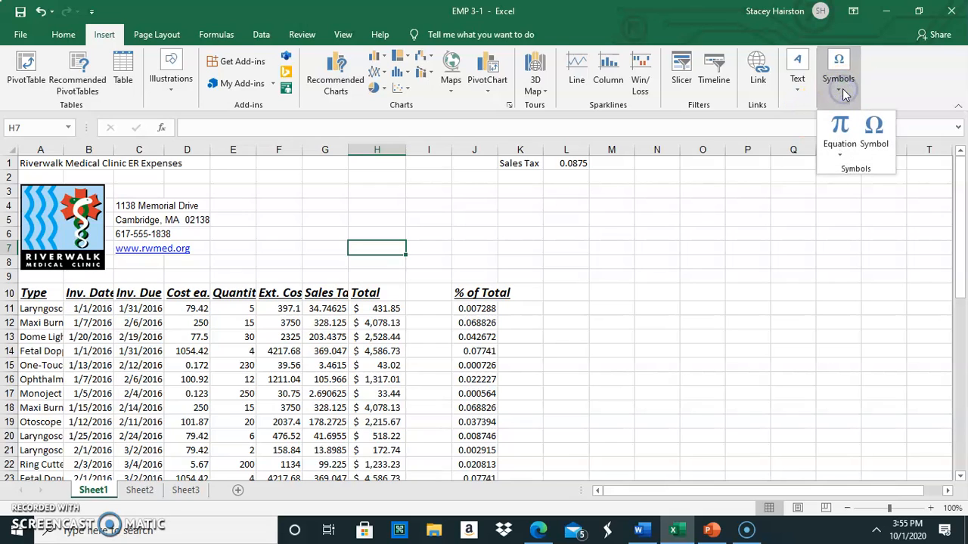
{"action": "left_click", "coordinate": [797, 79]}
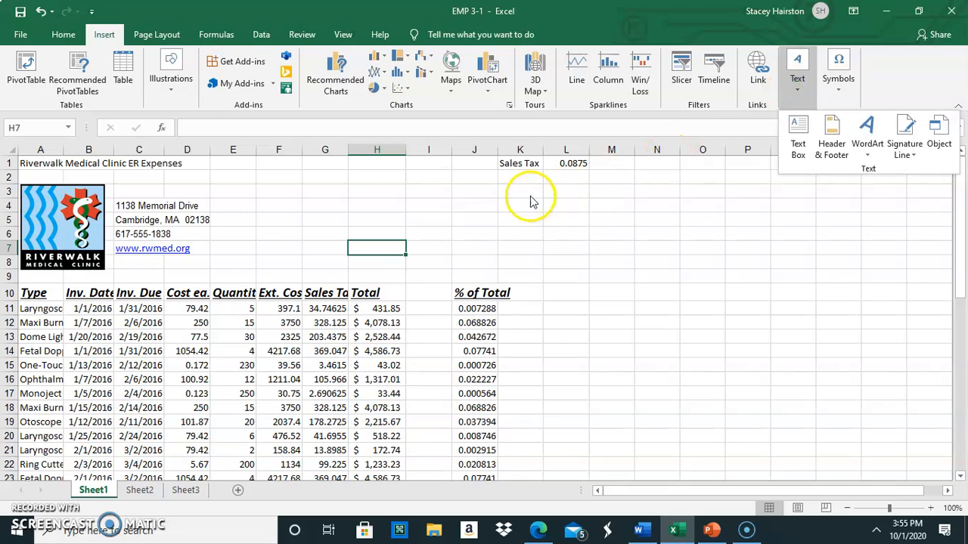
{"action": "left_click", "coordinate": [238, 218]}
{"action": "left_click", "coordinate": [65, 36]}
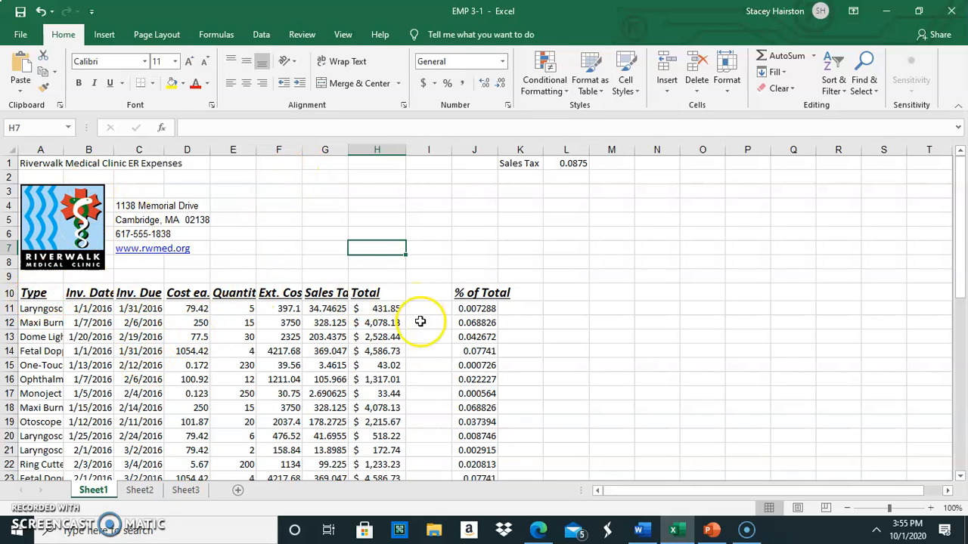
{"action": "scroll", "coordinate": [356, 374], "scroll_direction": "down", "scroll_amount": 6}
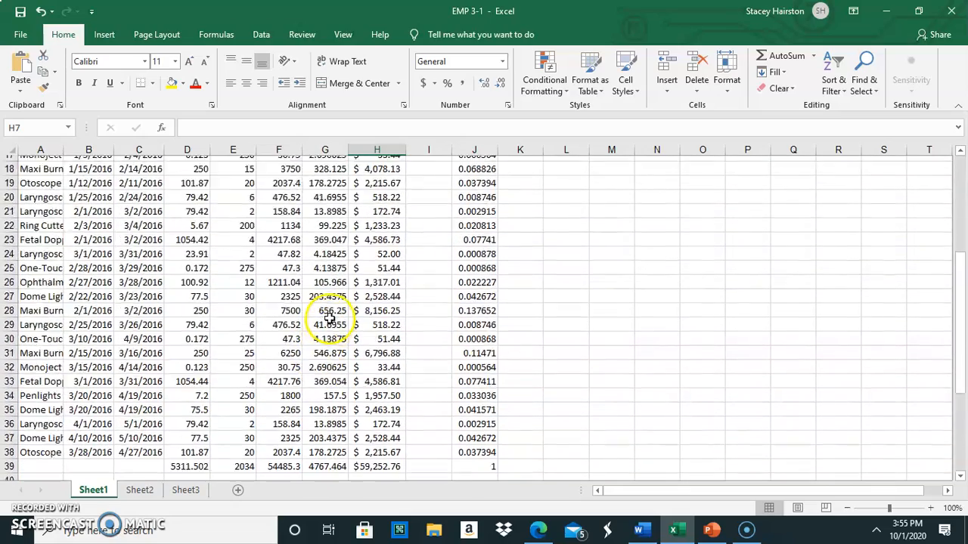
{"action": "scroll", "coordinate": [330, 315], "scroll_direction": "up", "scroll_amount": 6}
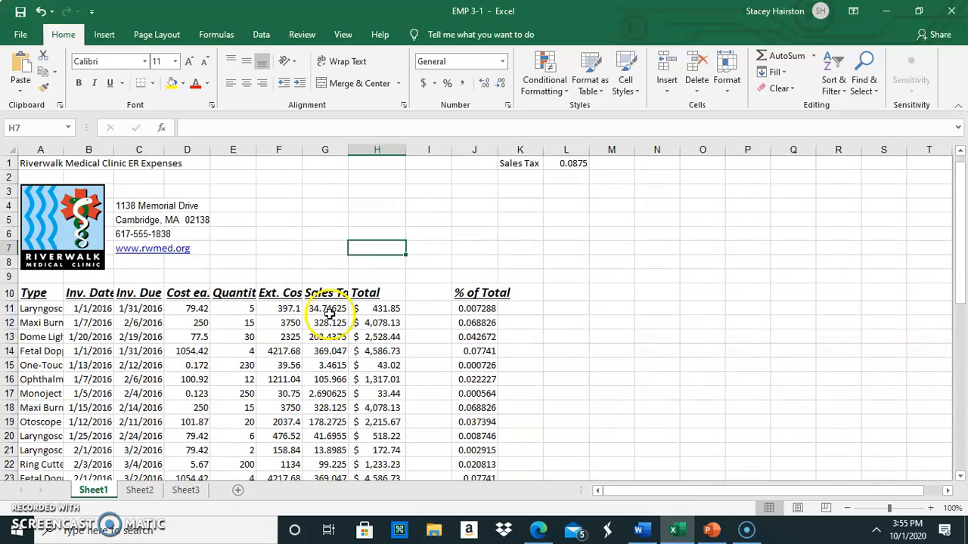
Try right and left alignment on the header labels in A10:J10, finishing with them centered horizontally
{"action": "left_click", "coordinate": [33, 292]}
{"action": "left_click_drag", "start_coordinate": [29, 290], "coordinate": [481, 297]}
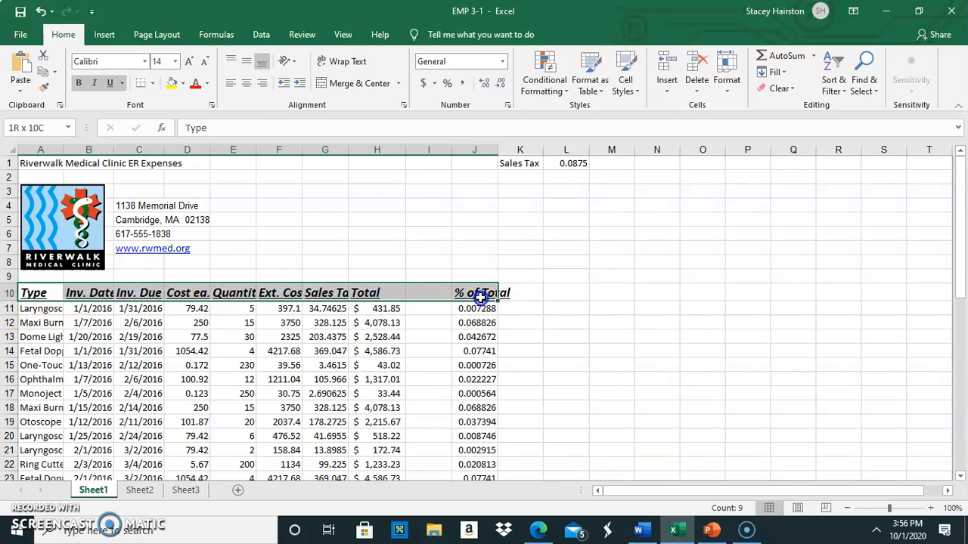
{"action": "left_click", "coordinate": [247, 84]}
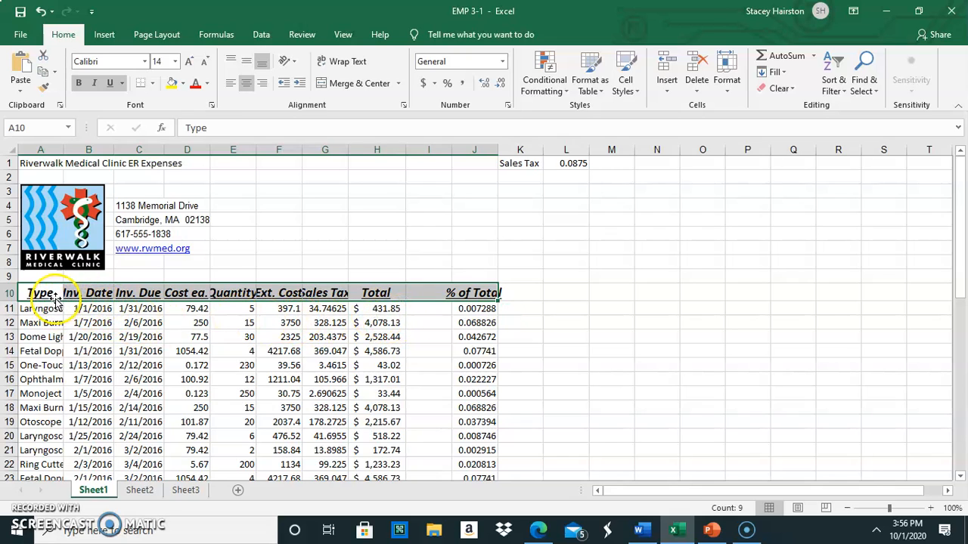
{"action": "left_click", "coordinate": [264, 83]}
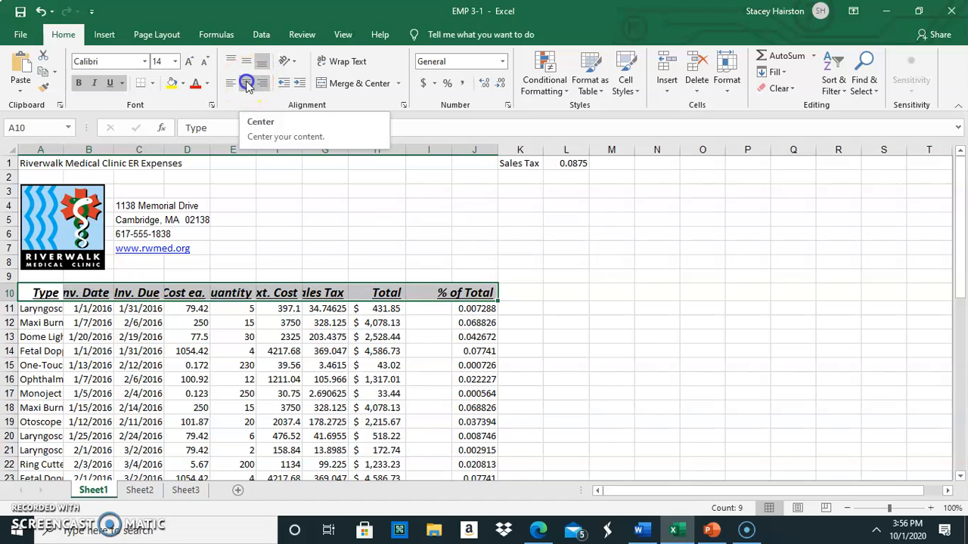
{"action": "left_click", "coordinate": [246, 84]}
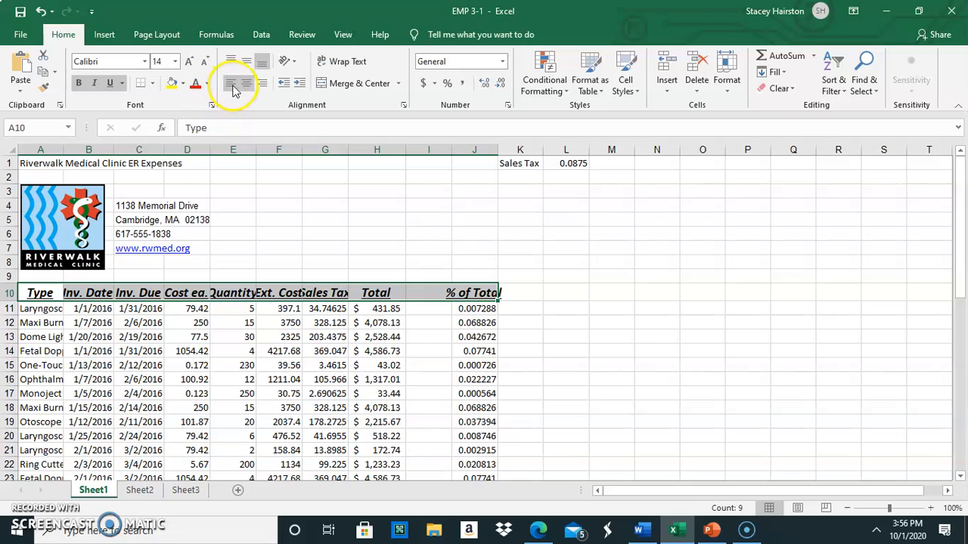
{"action": "left_click", "coordinate": [231, 84]}
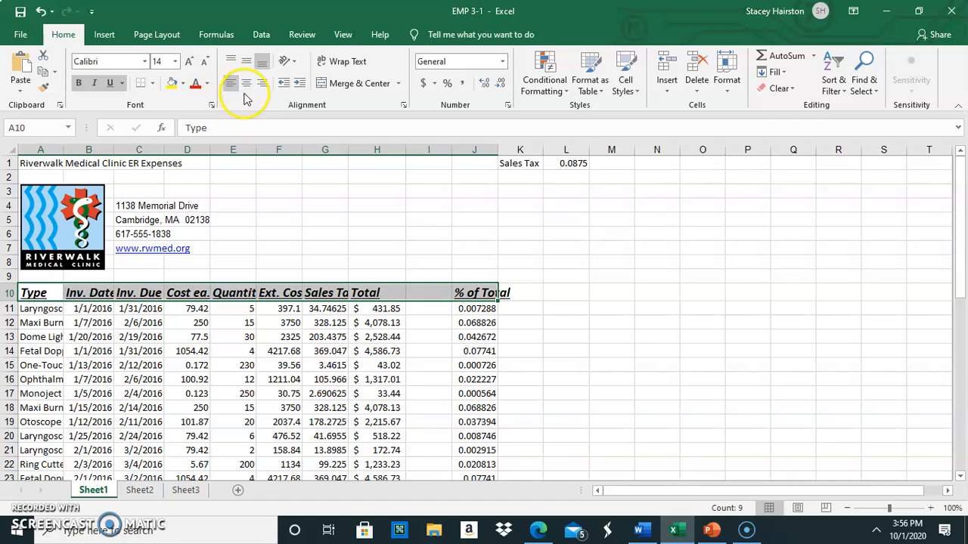
{"action": "left_click", "coordinate": [246, 84]}
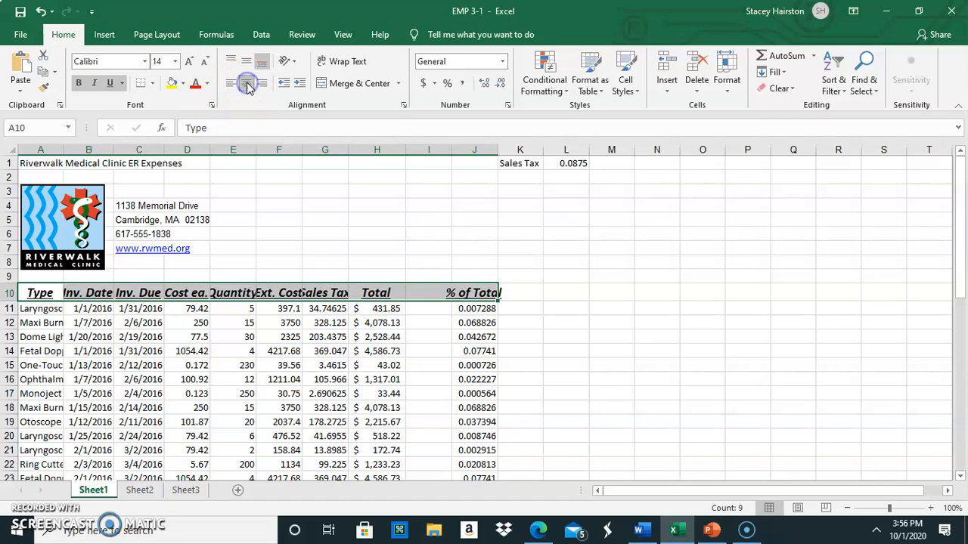
Try wrapping the header labels in A10:J10 through the cell alignment settings, and undo the wrap
{"action": "left_click", "coordinate": [404, 107]}
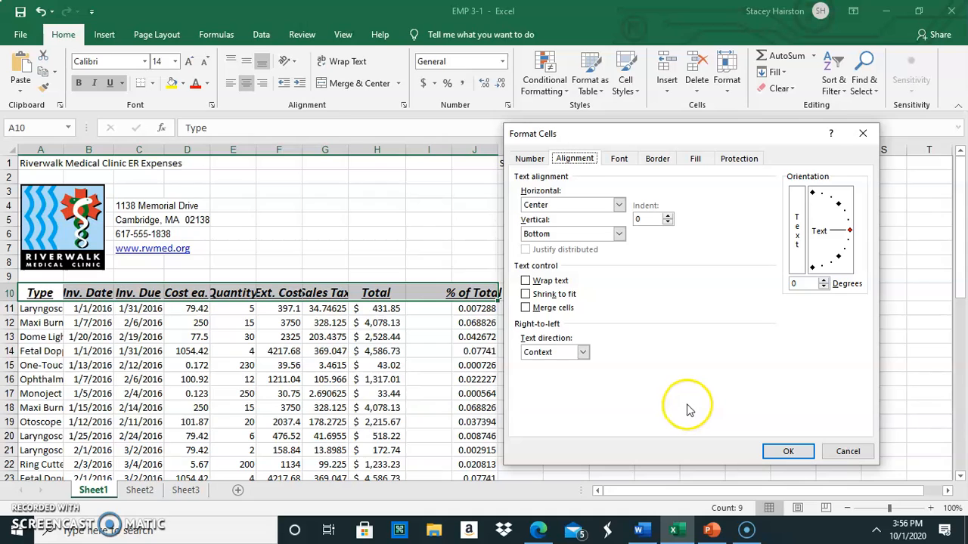
{"action": "left_click", "coordinate": [619, 234]}
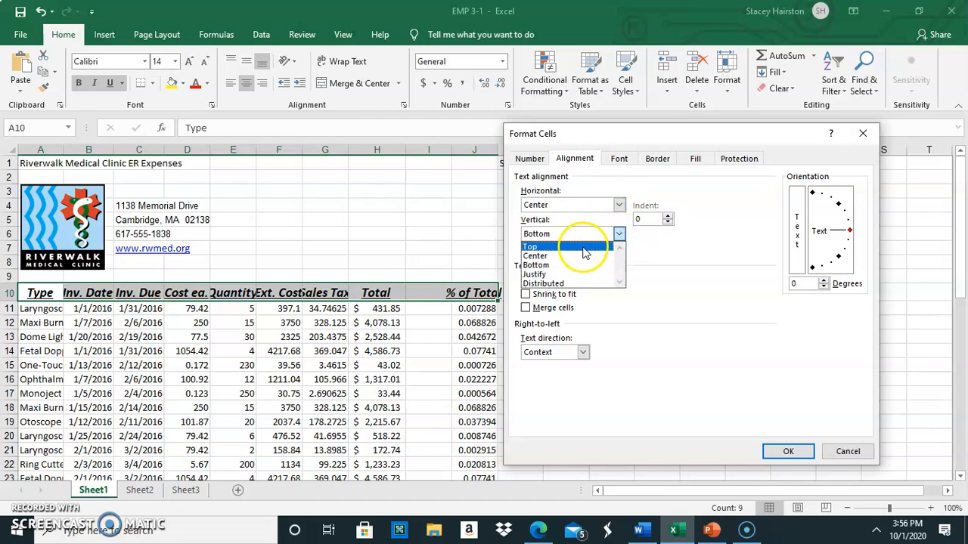
{"action": "left_click", "coordinate": [660, 297]}
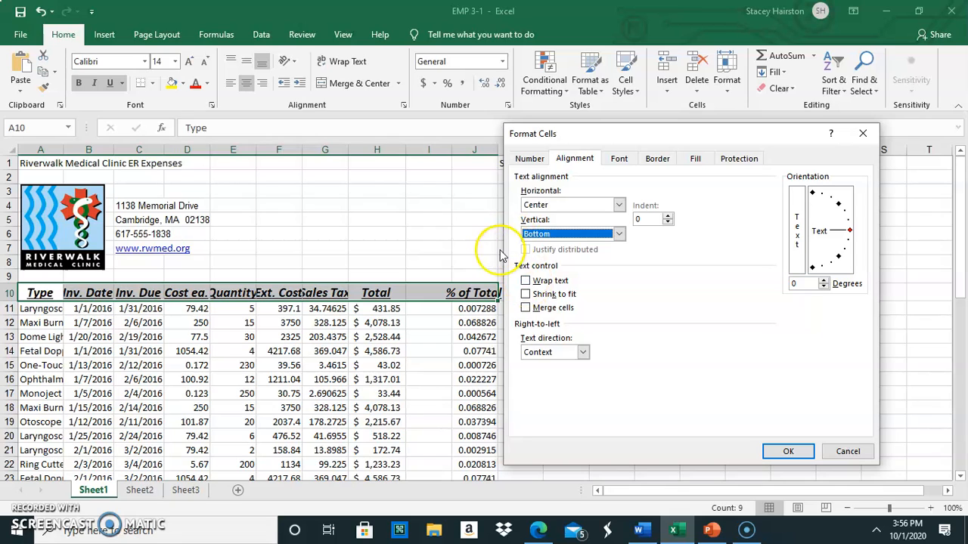
{"action": "left_click", "coordinate": [528, 281]}
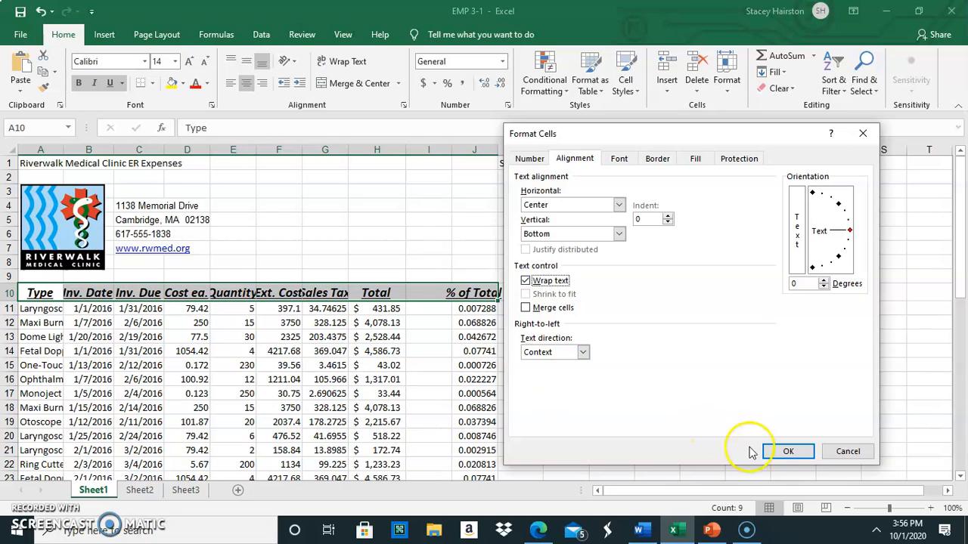
{"action": "left_click", "coordinate": [786, 451]}
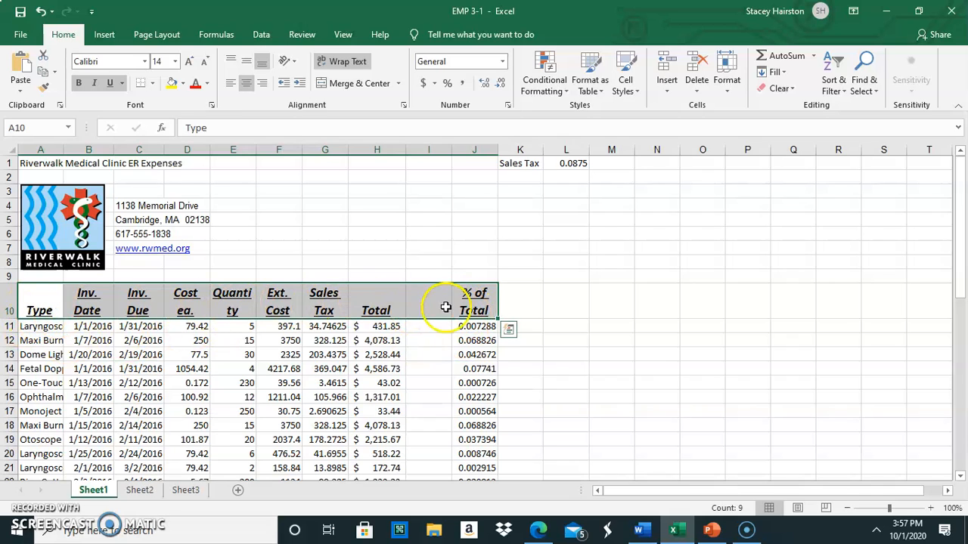
{"action": "left_click", "coordinate": [40, 11]}
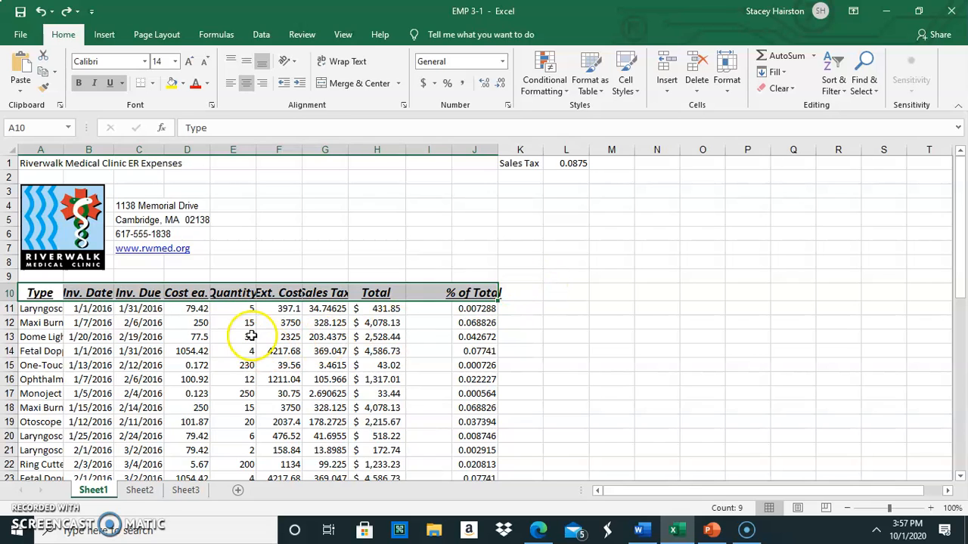
Make the worksheet title bold at font size 16, and merge and center it across A1:H1
{"action": "left_click", "coordinate": [38, 163]}
{"action": "left_click_drag", "start_coordinate": [59, 161], "coordinate": [374, 157]}
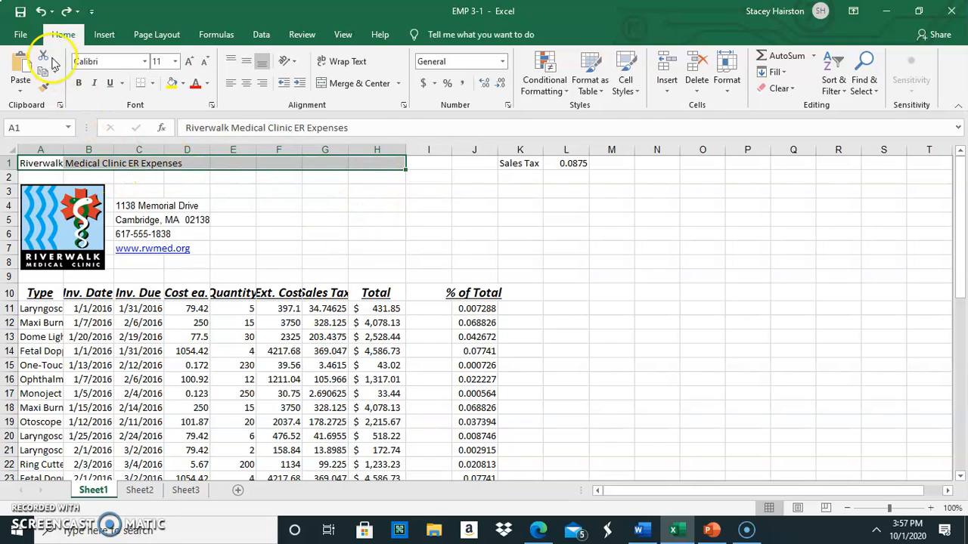
{"action": "left_click", "coordinate": [78, 85]}
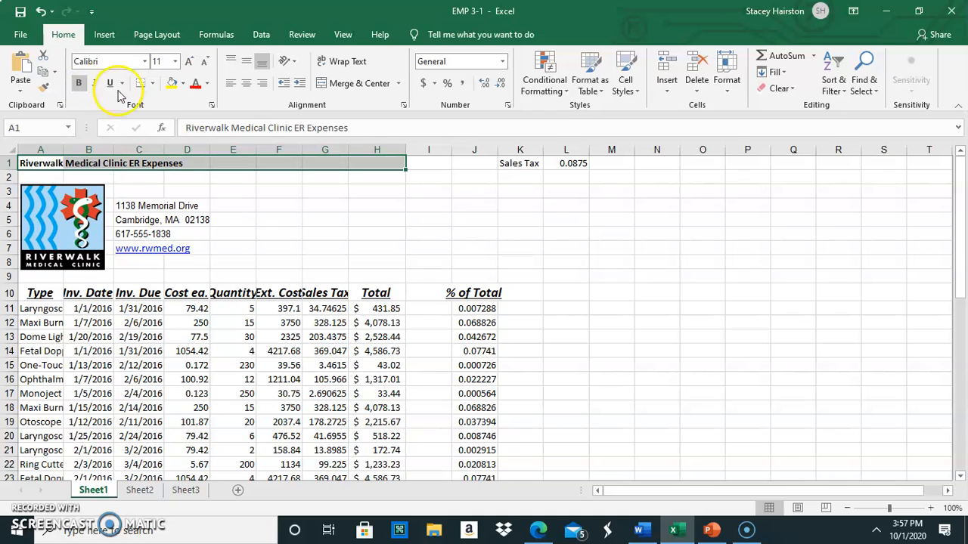
{"action": "left_click", "coordinate": [189, 61]}
{"action": "left_click", "coordinate": [189, 61]}
{"action": "left_click", "coordinate": [189, 61]}
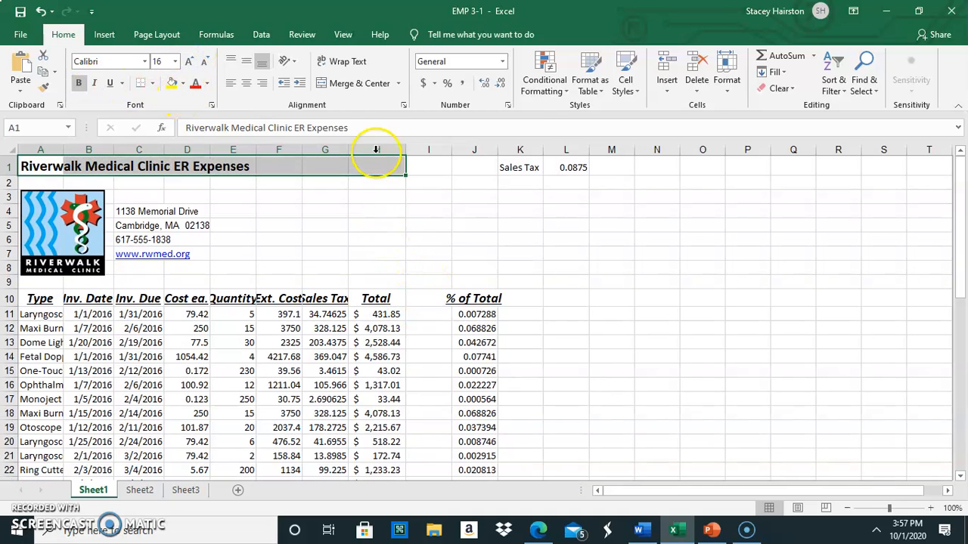
{"action": "left_click", "coordinate": [362, 85]}
{"action": "left_click", "coordinate": [344, 254]}
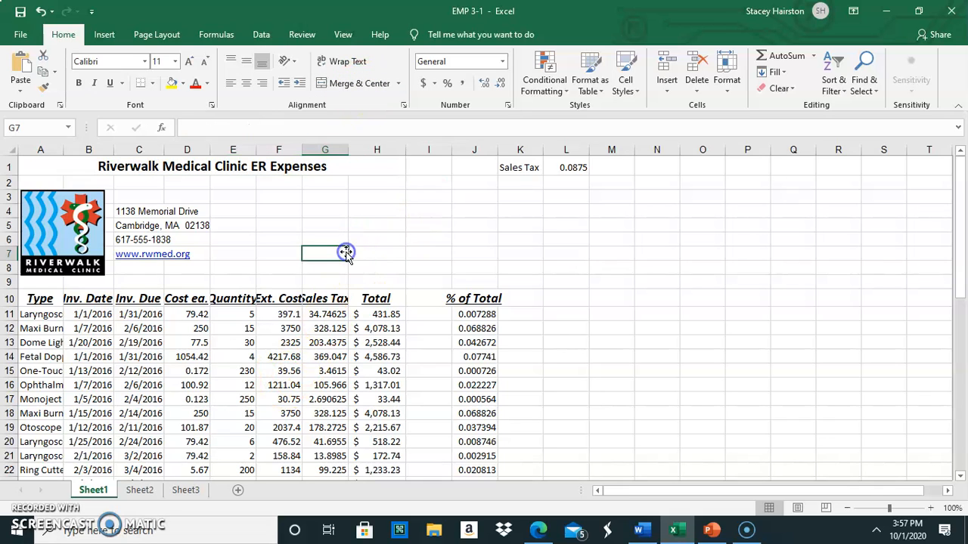
Examine the merged title and the Type entries in column A for text that does not fit the column
{"action": "left_click", "coordinate": [148, 166]}
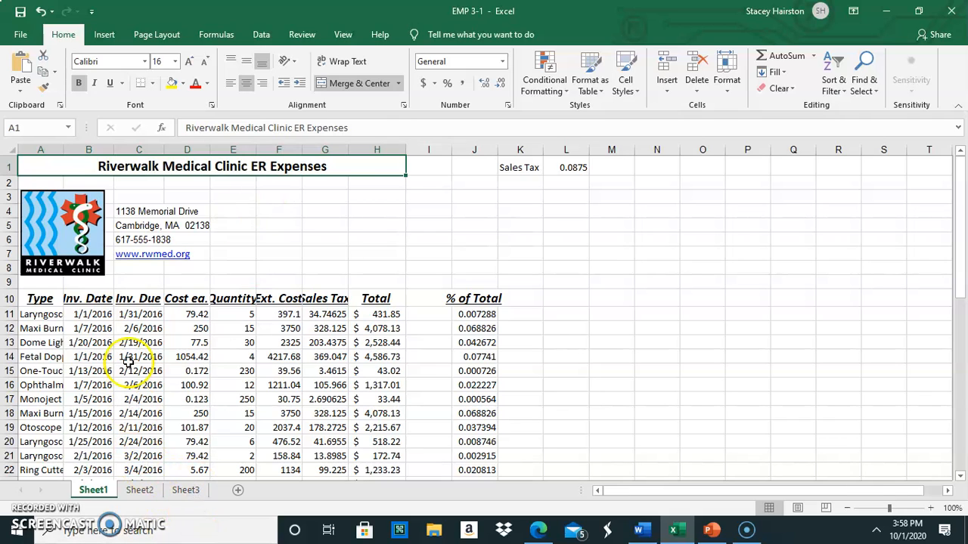
{"action": "left_click", "coordinate": [44, 314]}
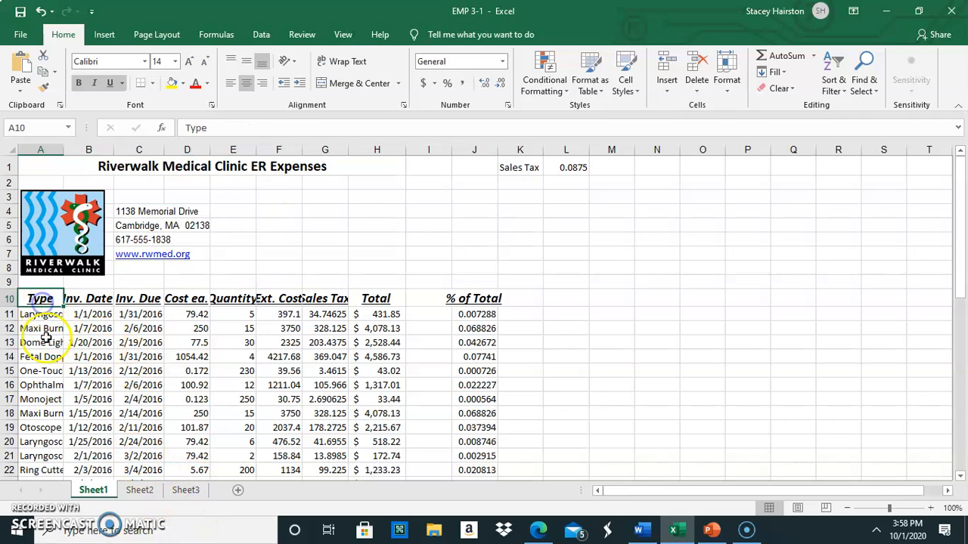
{"action": "left_click", "coordinate": [39, 356]}
{"action": "left_click", "coordinate": [35, 399]}
{"action": "left_click", "coordinate": [36, 427]}
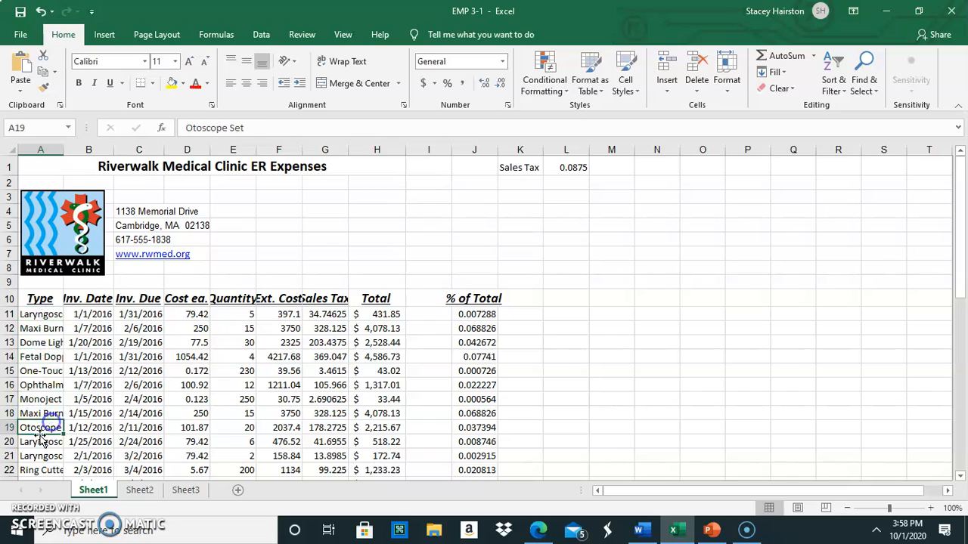
{"action": "scroll", "coordinate": [34, 428], "scroll_direction": "down", "scroll_amount": 2}
{"action": "scroll", "coordinate": [34, 429], "scroll_direction": "down", "scroll_amount": 2}
{"action": "scroll", "coordinate": [34, 429], "scroll_direction": "up", "scroll_amount": 4}
{"action": "left_click", "coordinate": [182, 254]}
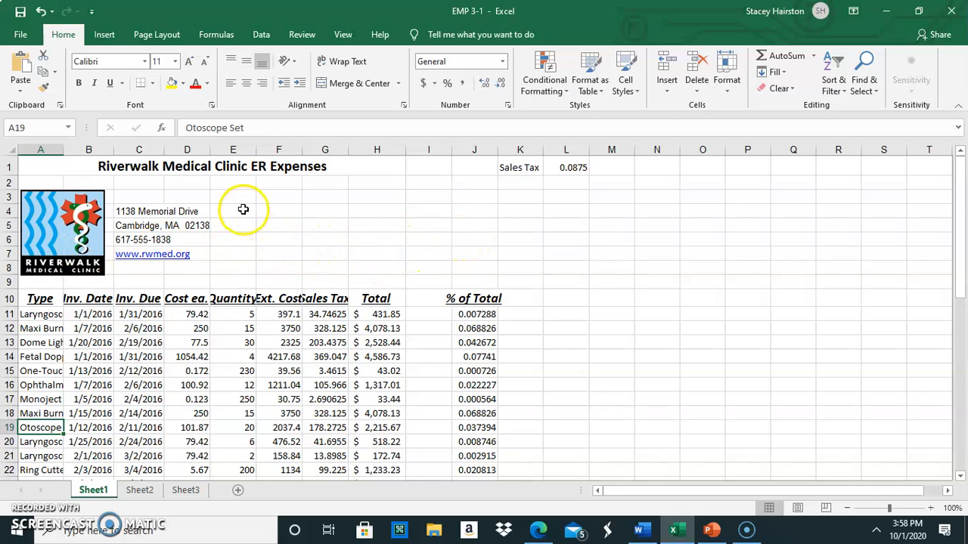
AutoFit column A to its longest entry and set the width of column B to 11.71
{"action": "double_click", "coordinate": [64, 149]}
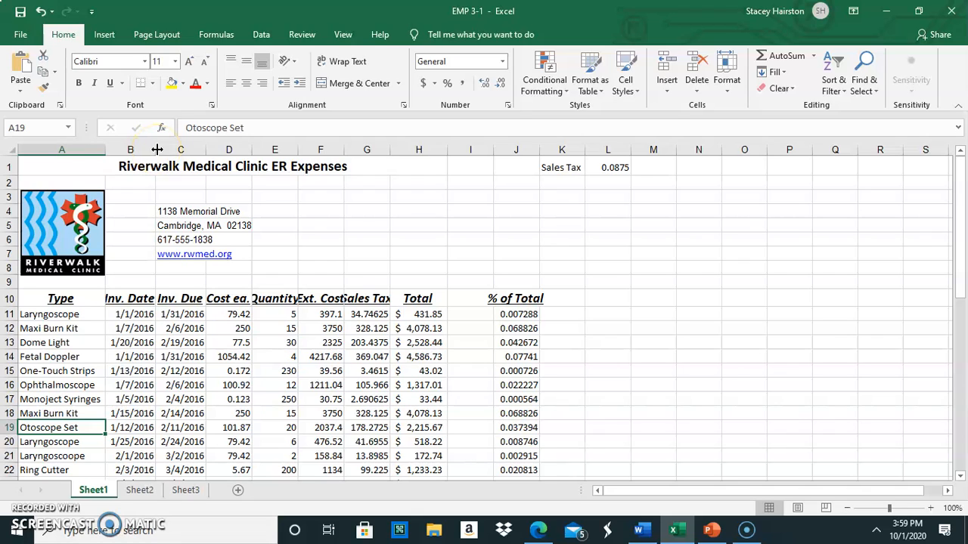
{"action": "left_click_drag", "start_coordinate": [155, 150], "coordinate": [166, 146]}
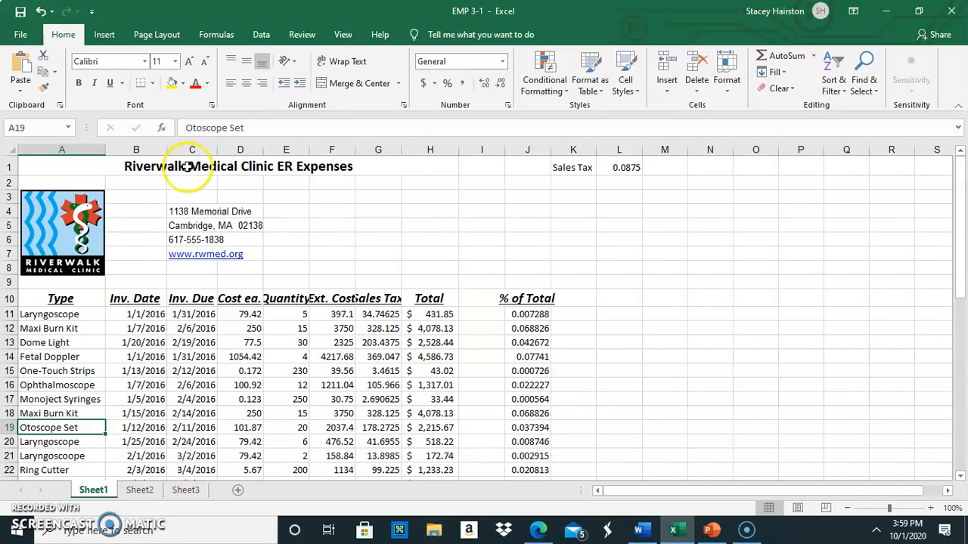
{"action": "right_click", "coordinate": [163, 150]}
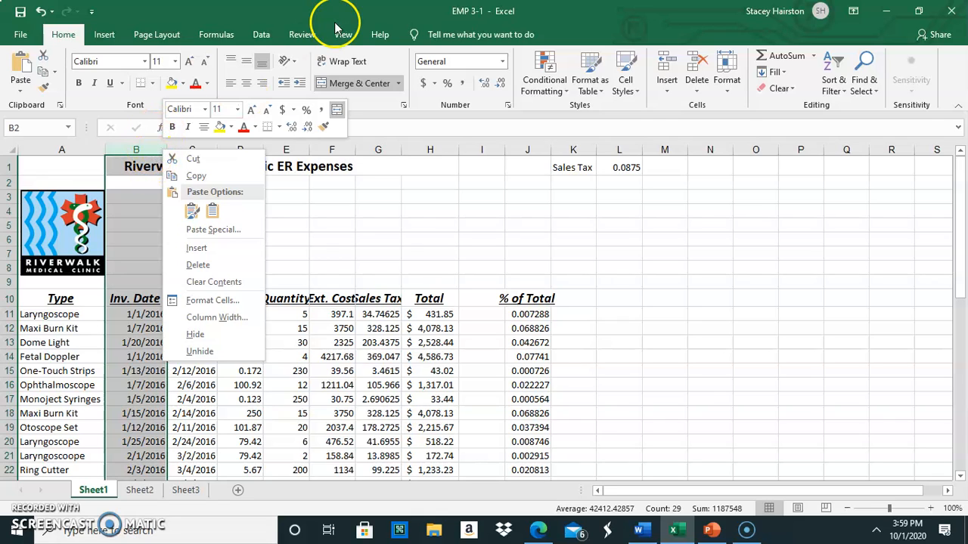
{"action": "left_click", "coordinate": [212, 318]}
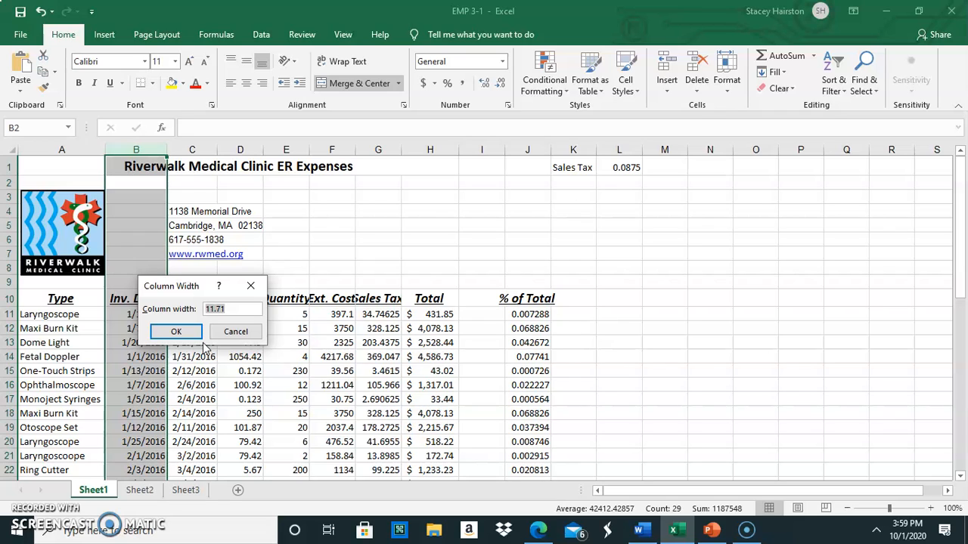
{"action": "left_click", "coordinate": [236, 333]}
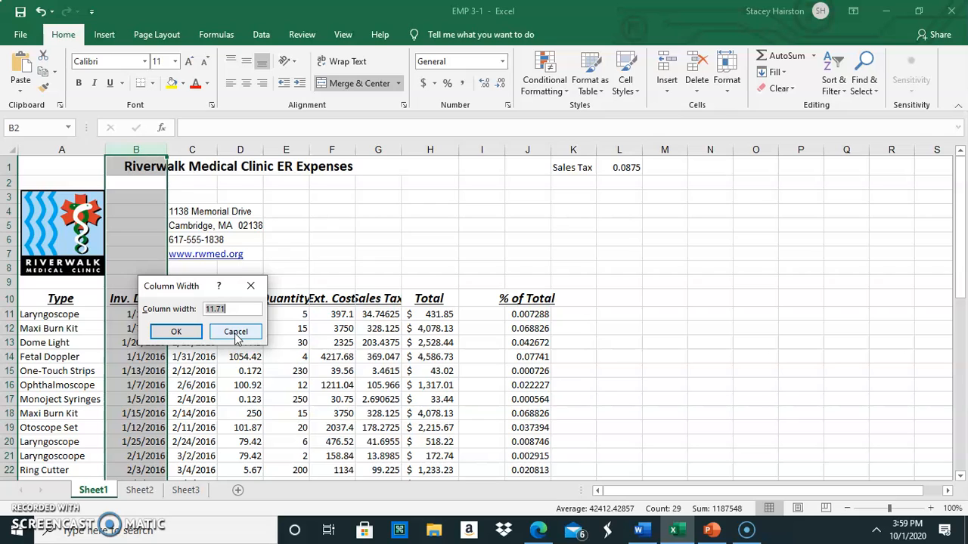
{"action": "left_click", "coordinate": [181, 335]}
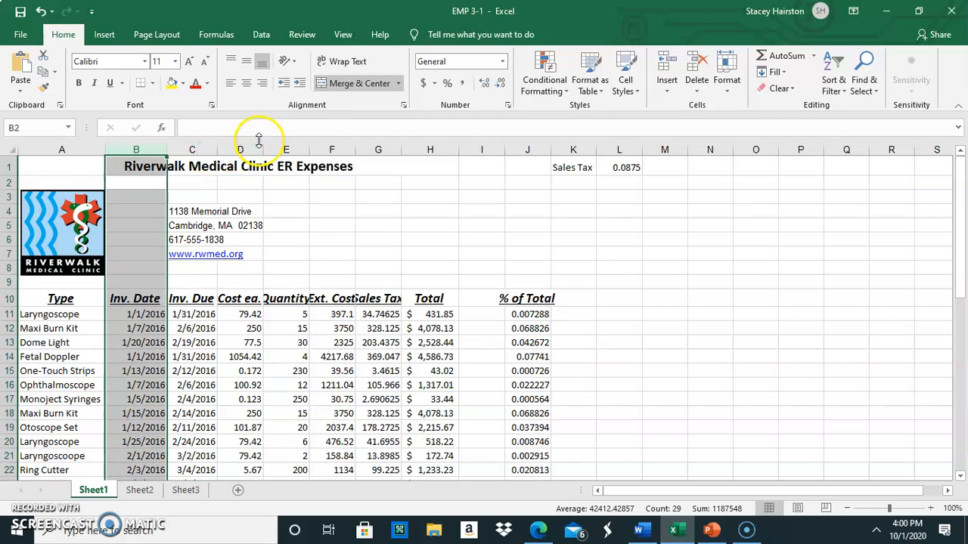
AutoFit columns D through H together so their headers and values fit
{"action": "left_click_drag", "start_coordinate": [247, 142], "coordinate": [439, 165]}
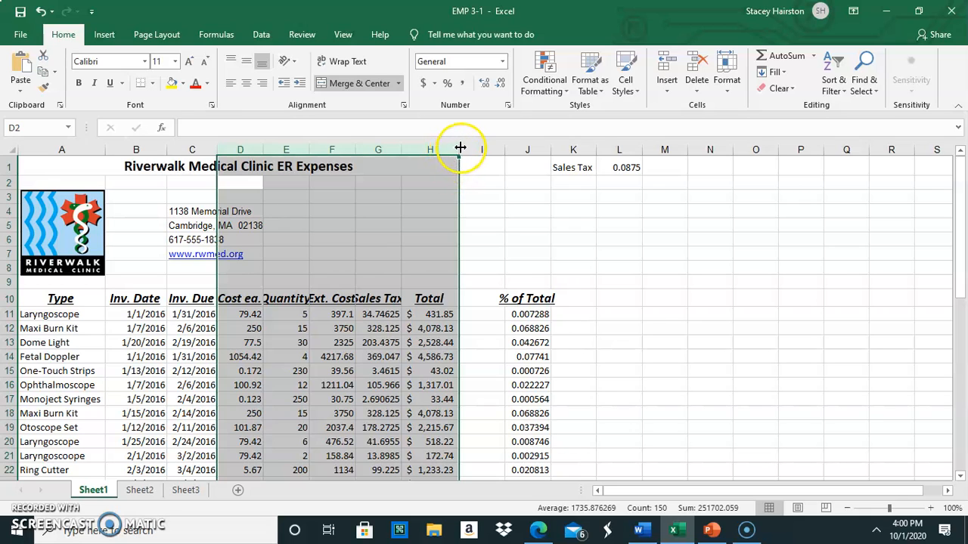
{"action": "double_click", "coordinate": [458, 147]}
{"action": "left_click", "coordinate": [460, 145]}
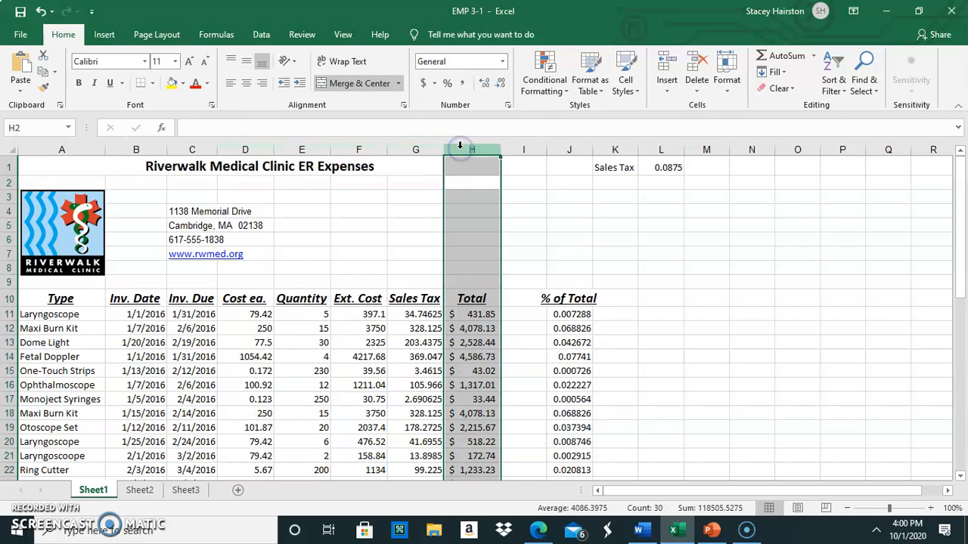
{"action": "left_click", "coordinate": [615, 298]}
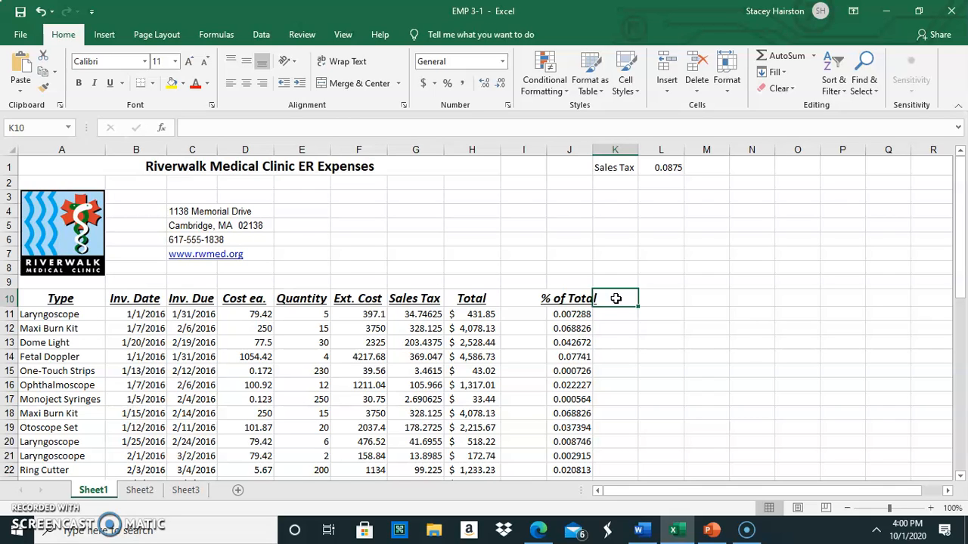
{"action": "left_click", "coordinate": [236, 315]}
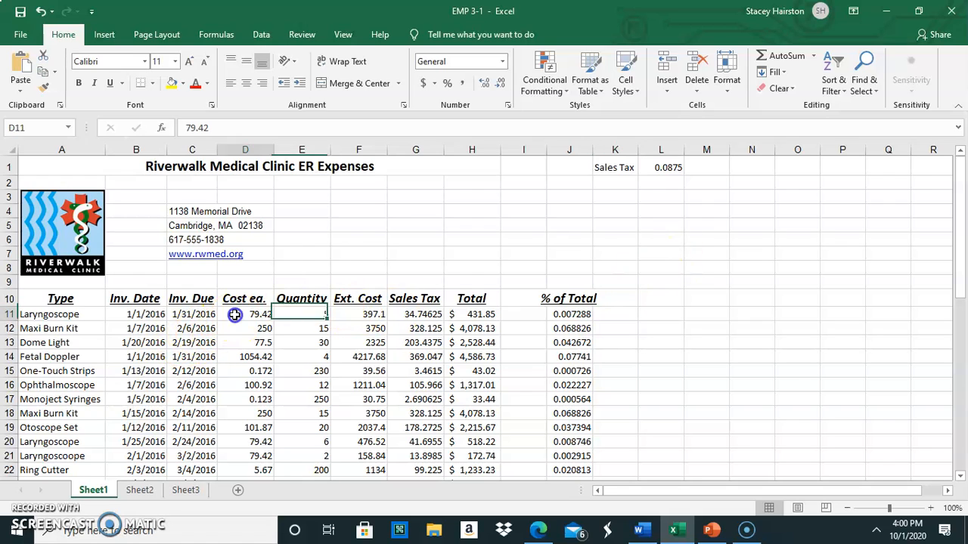
{"action": "left_click", "coordinate": [318, 316]}
{"action": "left_click", "coordinate": [349, 315]}
{"action": "left_click", "coordinate": [414, 301]}
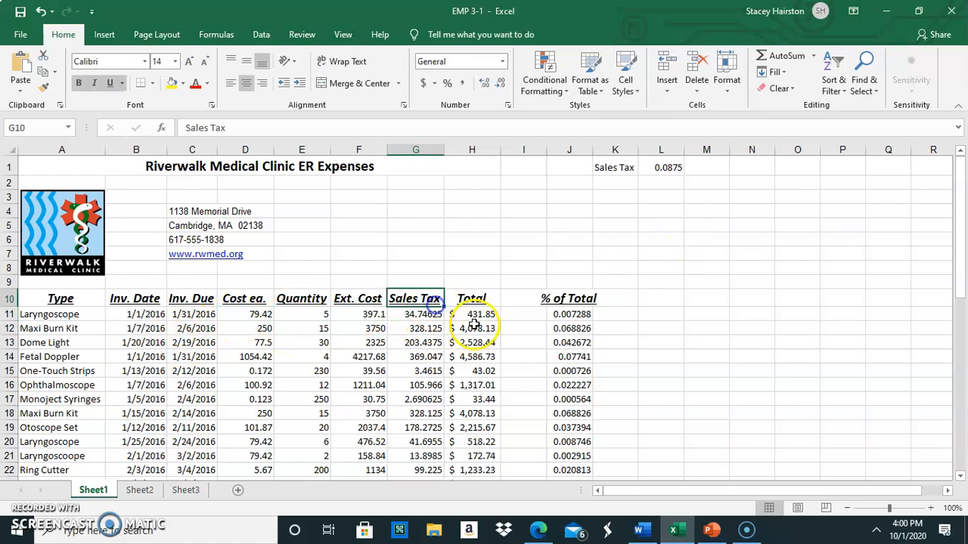
{"action": "left_click", "coordinate": [476, 316]}
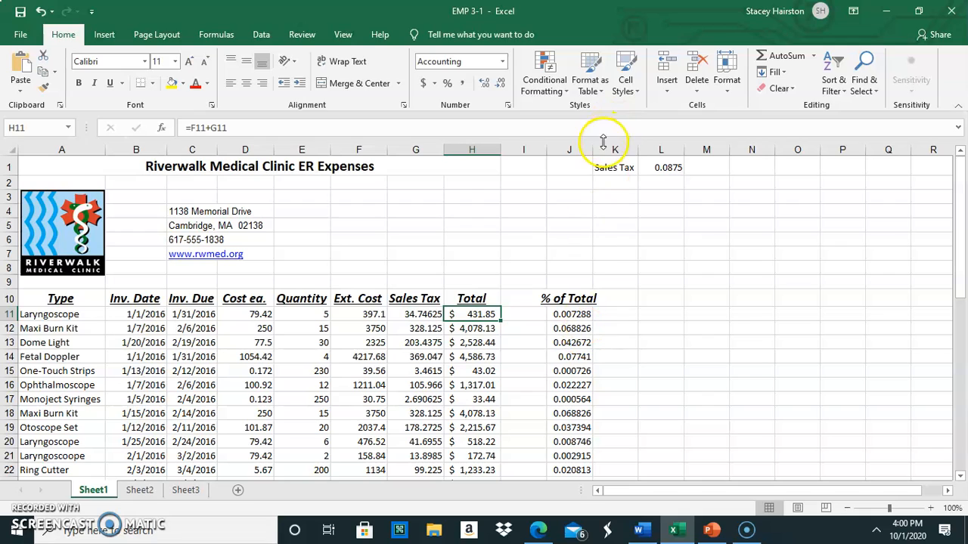
Narrow the % of Total column J and AutoFit it to its contents
{"action": "left_click_drag", "start_coordinate": [594, 149], "coordinate": [584, 148]}
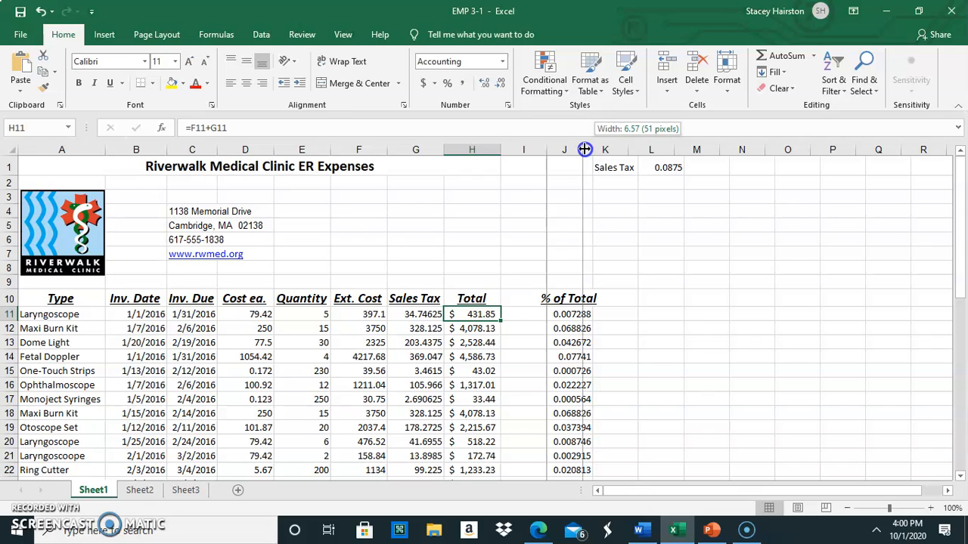
{"action": "left_click_drag", "start_coordinate": [584, 149], "coordinate": [561, 154]}
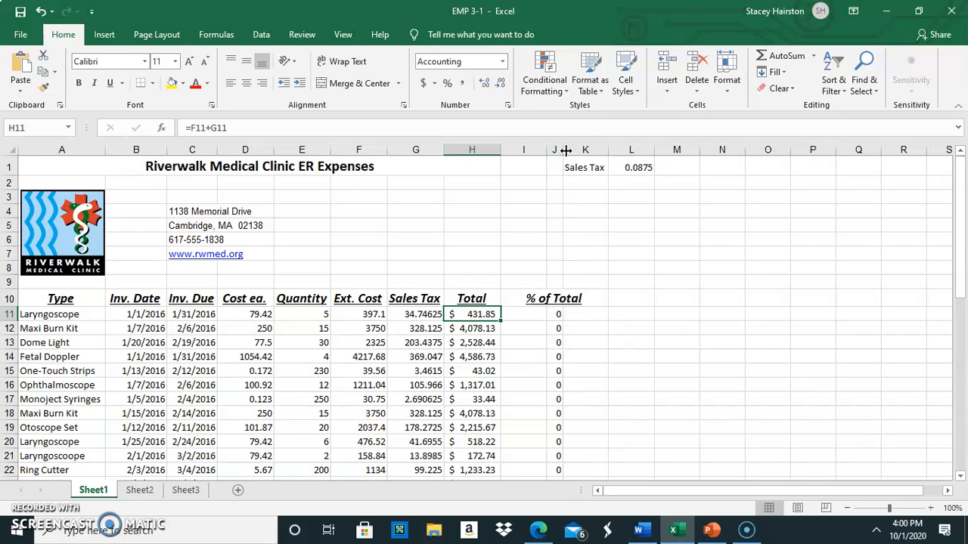
{"action": "double_click", "coordinate": [564, 151]}
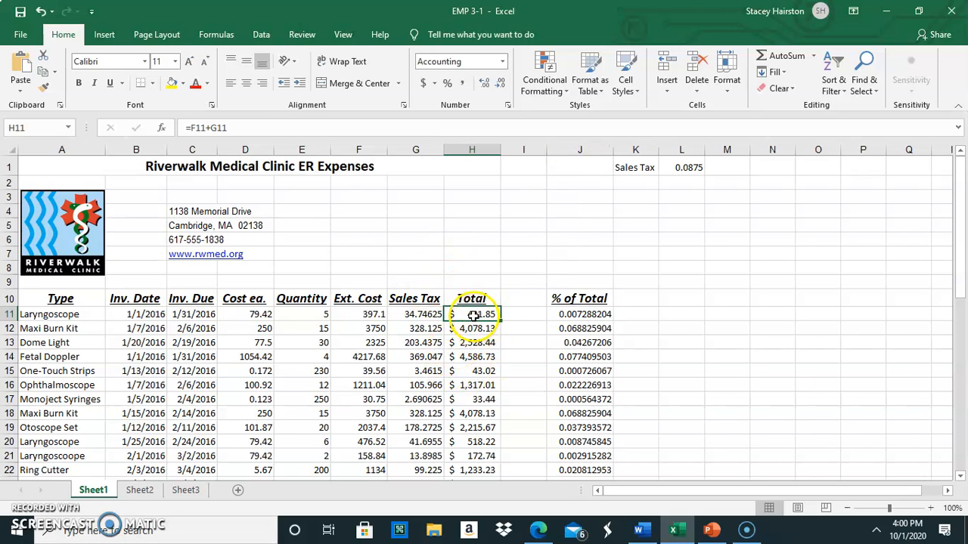
Narrow the Total column H below the width of its values and AutoFit it to its contents, doing this twice
{"action": "left_click_drag", "start_coordinate": [501, 150], "coordinate": [460, 167]}
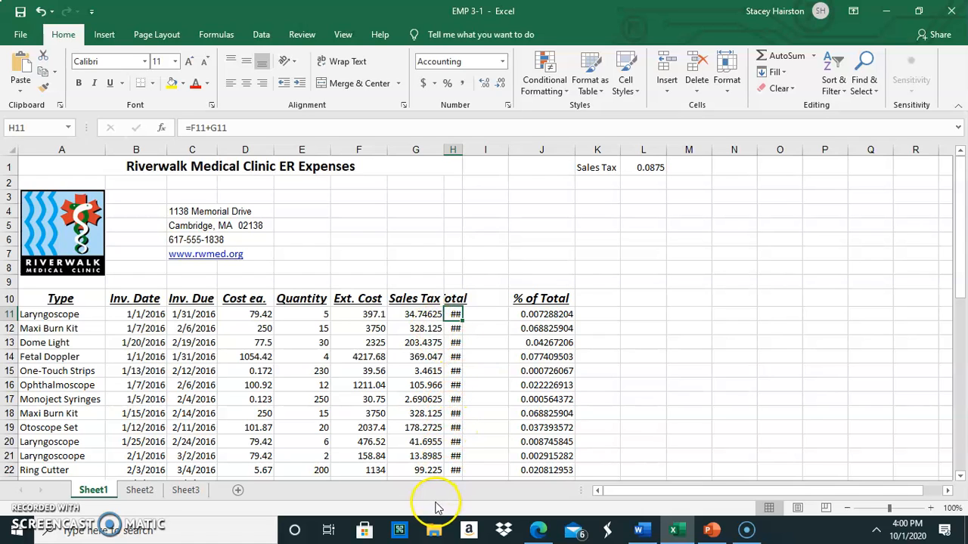
{"action": "double_click", "coordinate": [462, 149]}
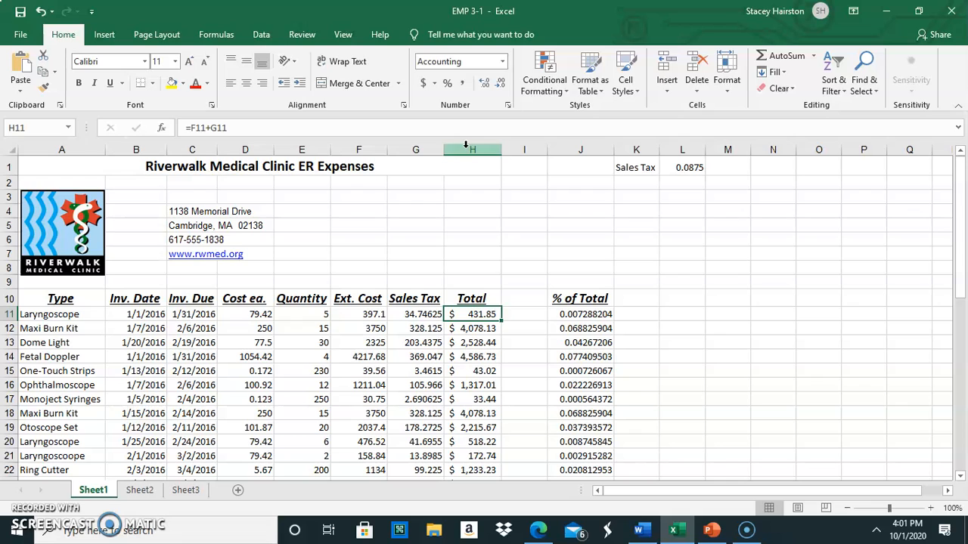
{"action": "left_click_drag", "start_coordinate": [501, 151], "coordinate": [469, 150]}
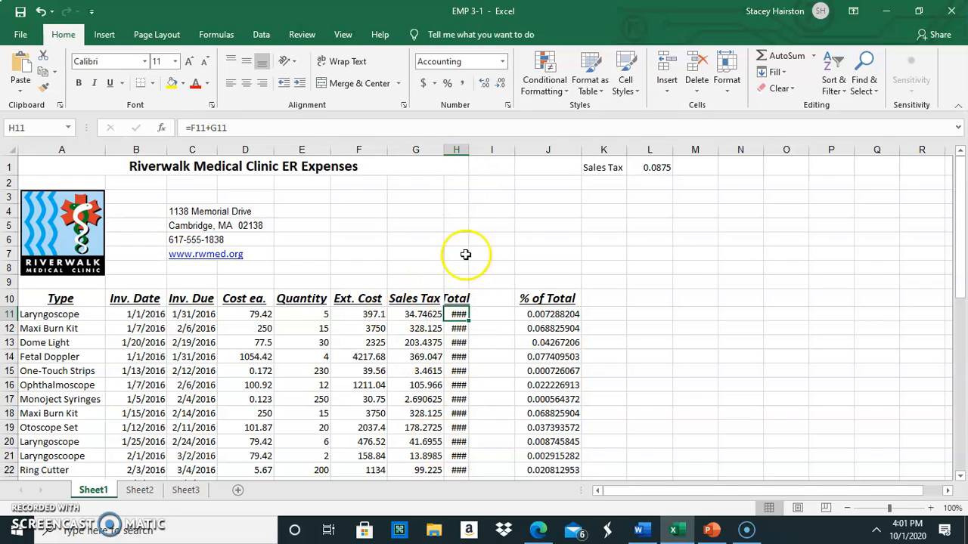
{"action": "double_click", "coordinate": [468, 149]}
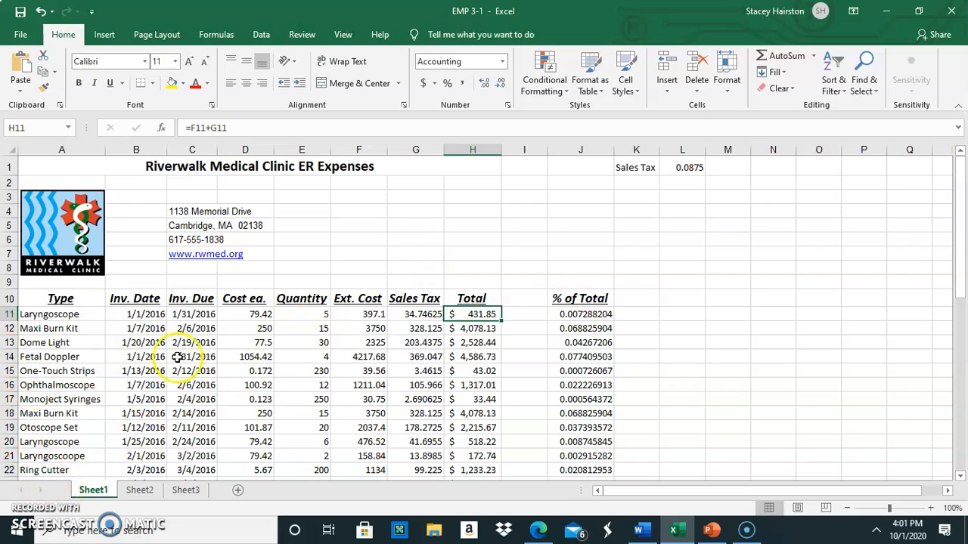
Delete the empty column I between the Total and % of Total columns
{"action": "scroll", "coordinate": [484, 230], "scroll_direction": "down", "scroll_amount": 6}
{"action": "scroll", "coordinate": [489, 236], "scroll_direction": "down", "scroll_amount": 2}
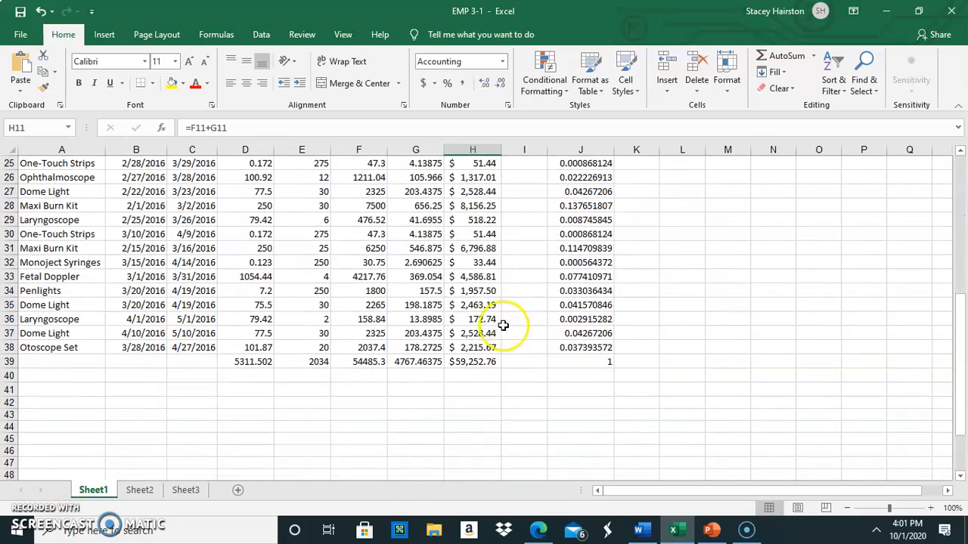
{"action": "scroll", "coordinate": [552, 255], "scroll_direction": "up", "scroll_amount": 8}
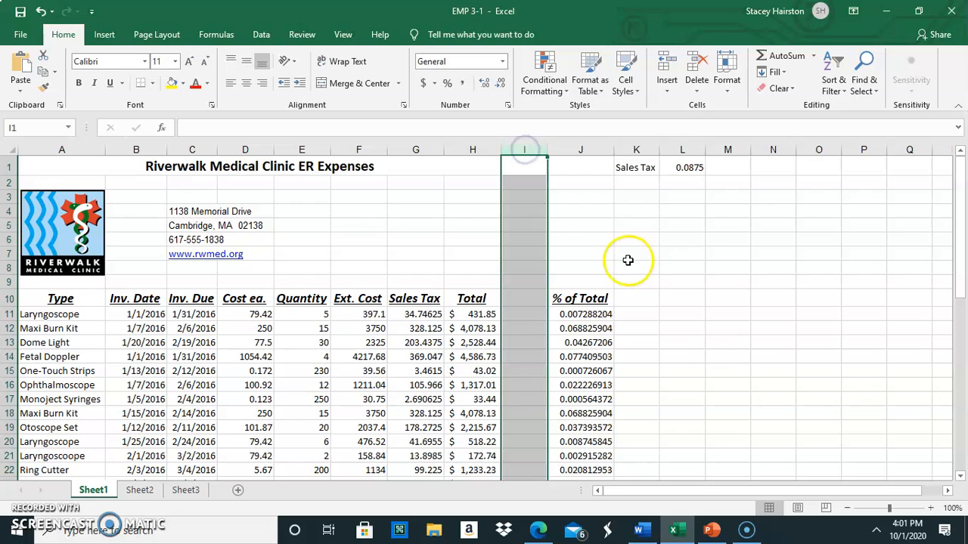
{"action": "left_click", "coordinate": [595, 241]}
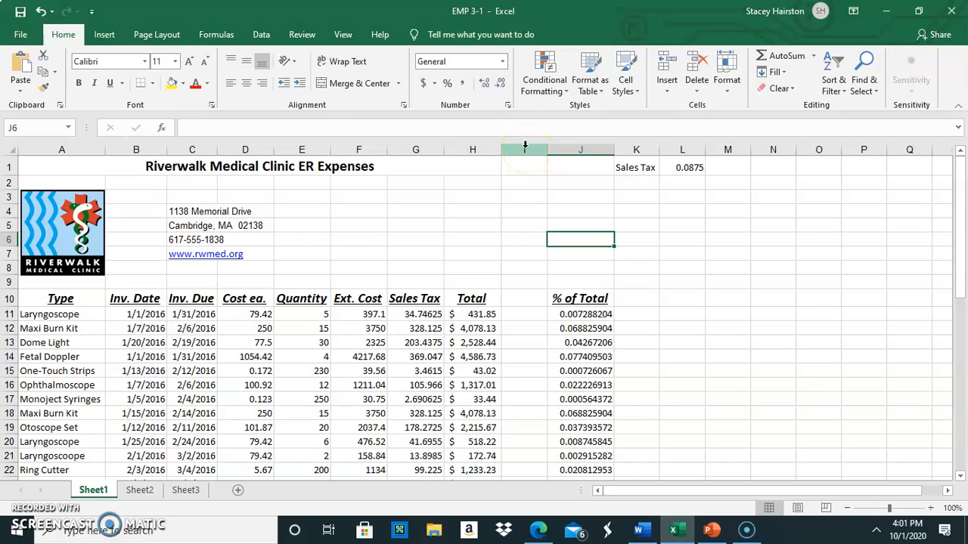
{"action": "left_click", "coordinate": [525, 144]}
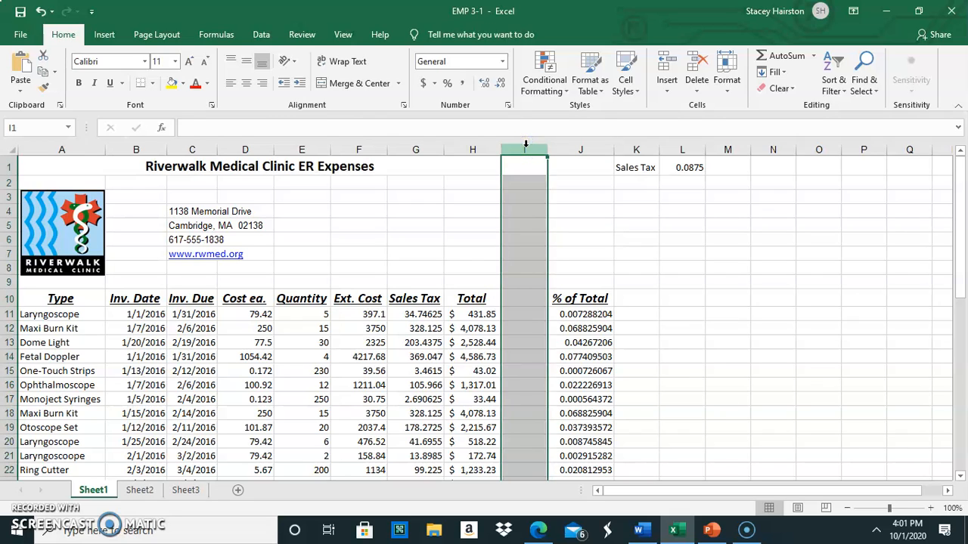
{"action": "right_click", "coordinate": [519, 174]}
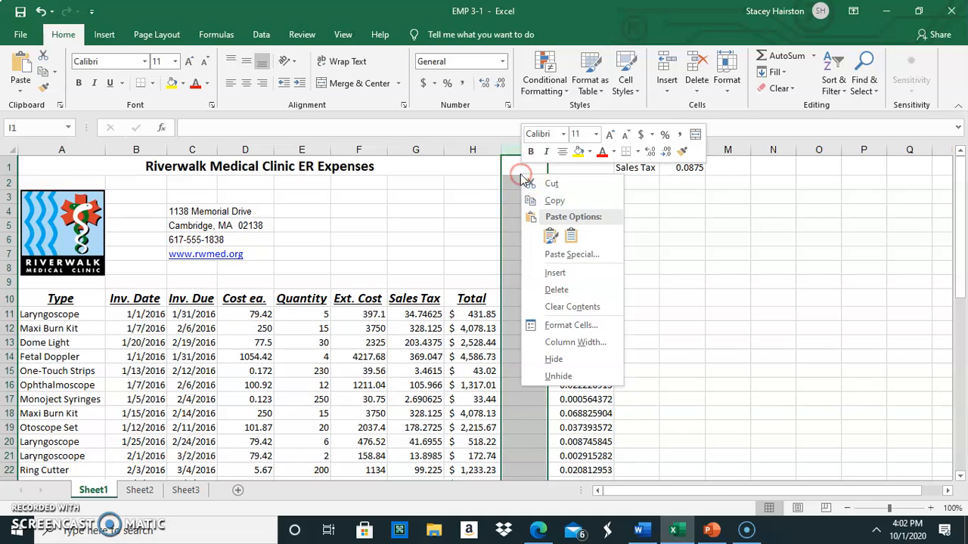
{"action": "left_click", "coordinate": [537, 289]}
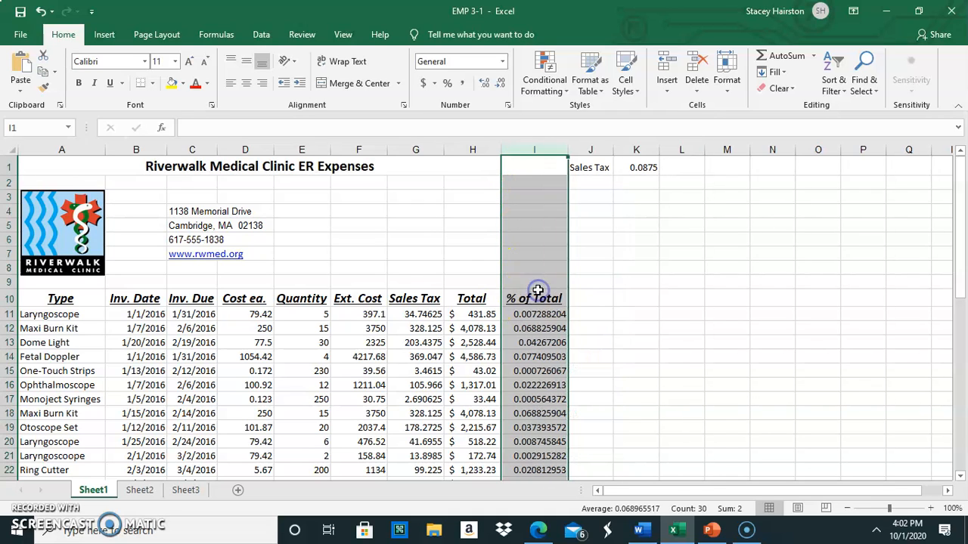
{"action": "left_click", "coordinate": [634, 308]}
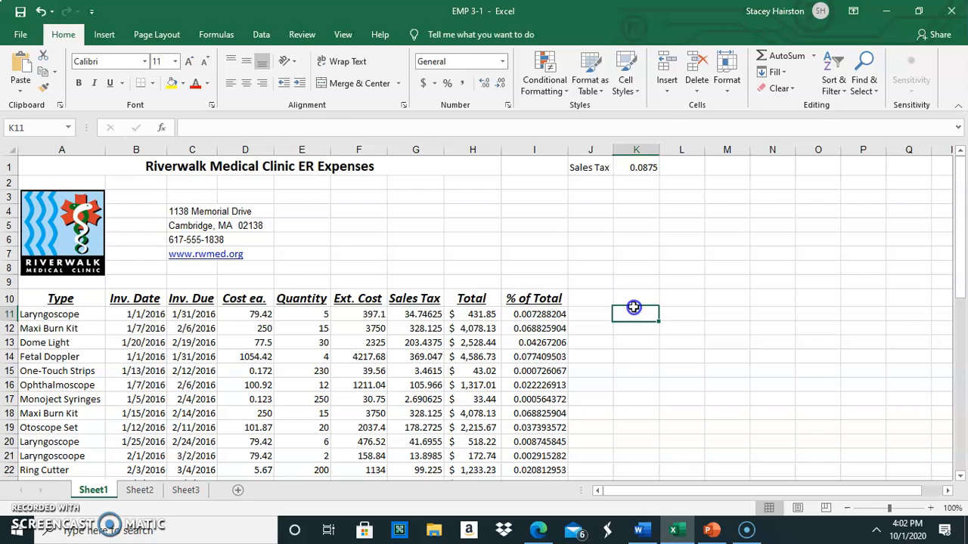
Insert a blank row above the Dome Light entry in row 13
{"action": "left_click", "coordinate": [9, 343]}
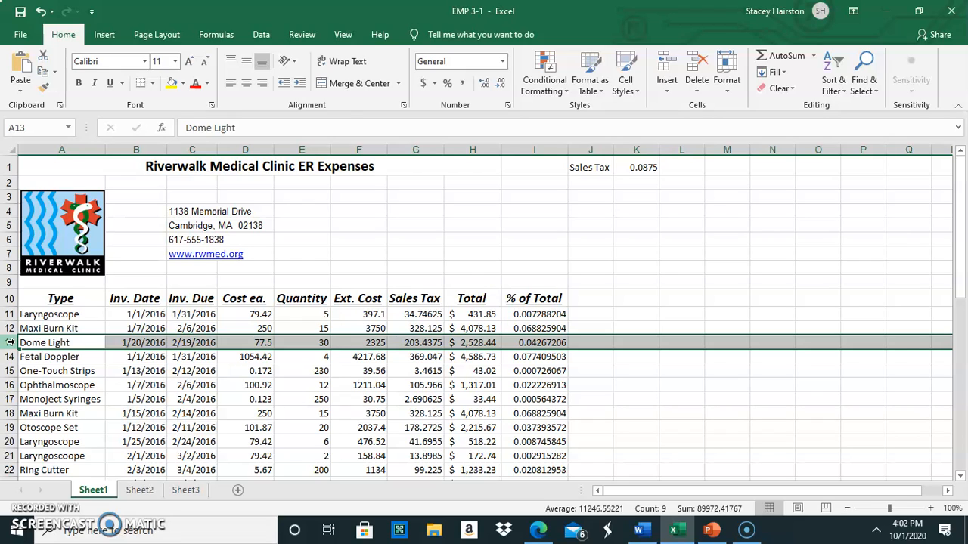
{"action": "right_click", "coordinate": [10, 342]}
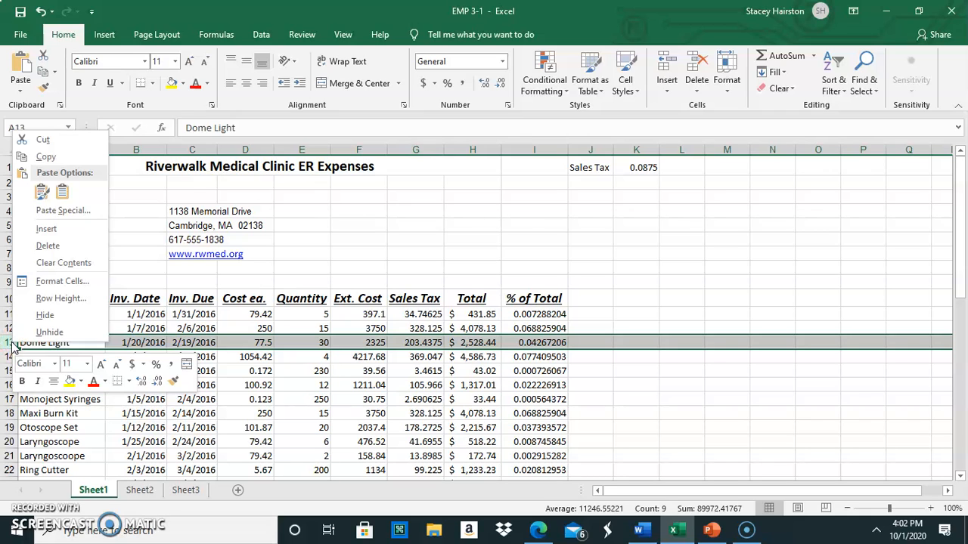
{"action": "left_click", "coordinate": [42, 228]}
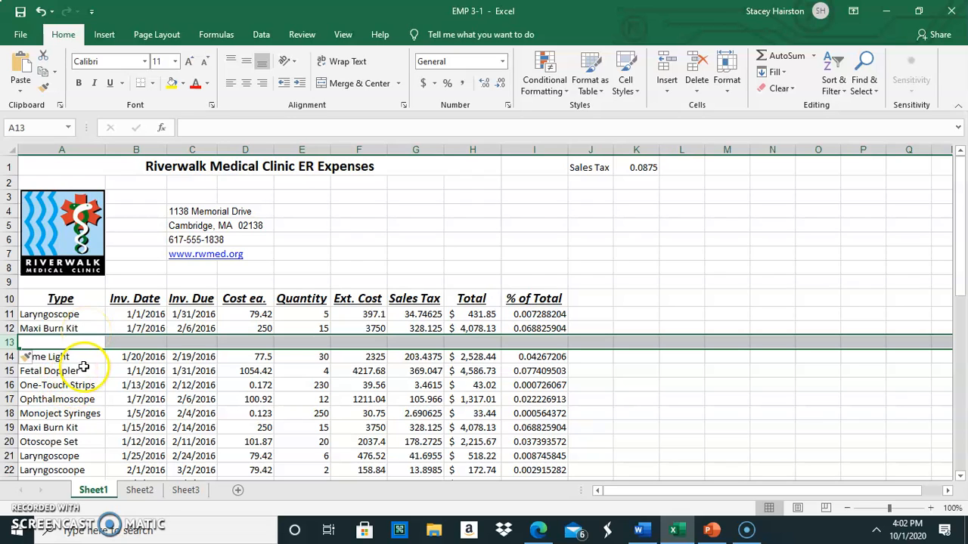
Delete the blank row 13 between the Maxi Burn Kit and Dome Light entries
{"action": "left_click", "coordinate": [105, 35]}
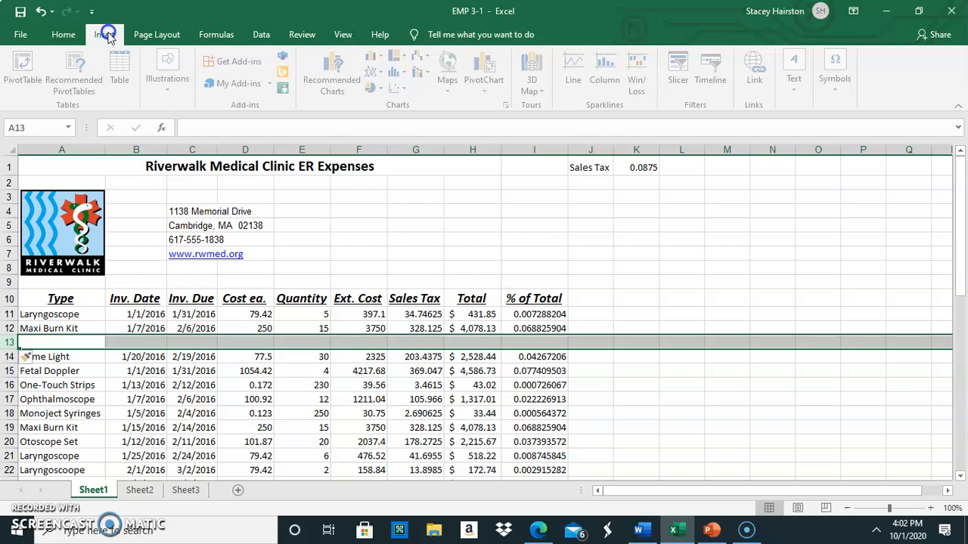
{"action": "left_click", "coordinate": [63, 36]}
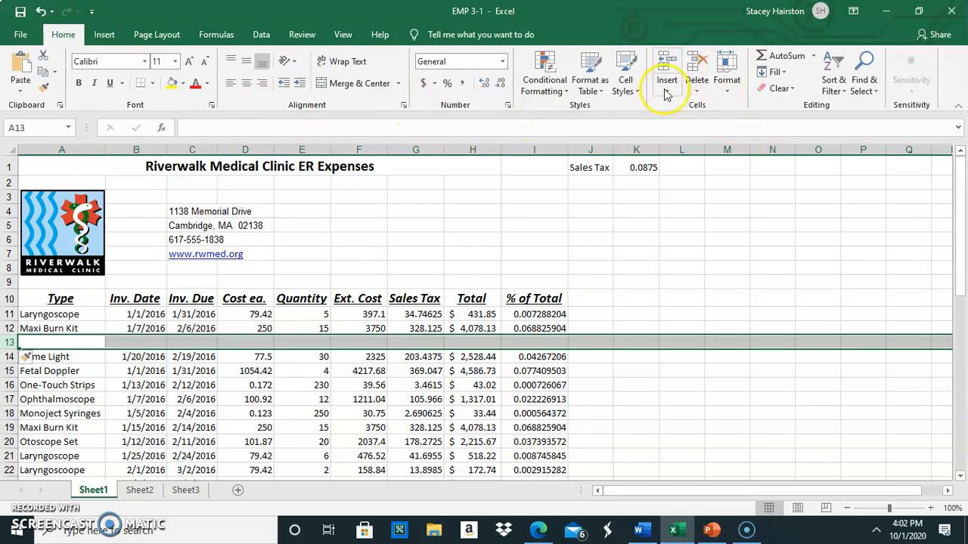
{"action": "left_click", "coordinate": [667, 95]}
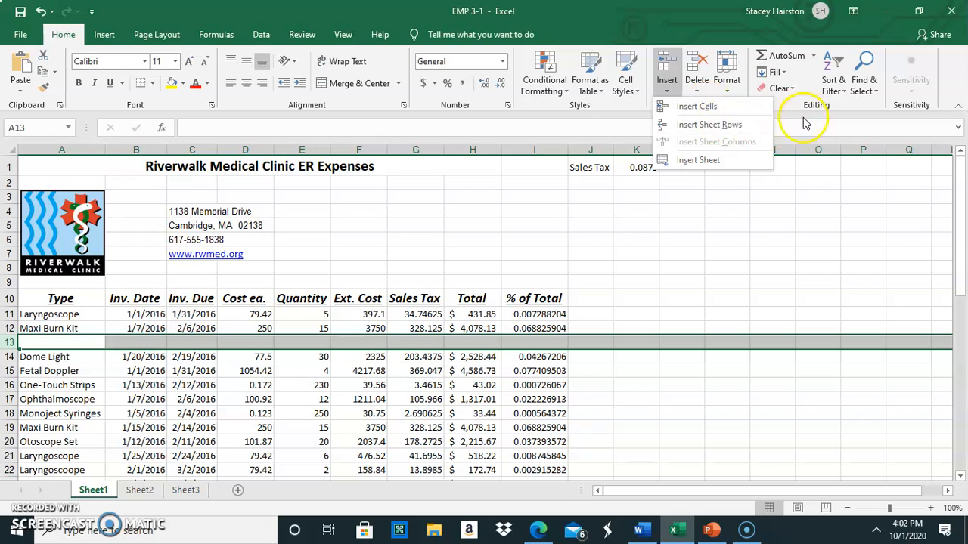
{"action": "left_click", "coordinate": [800, 121]}
{"action": "left_click", "coordinate": [700, 92]}
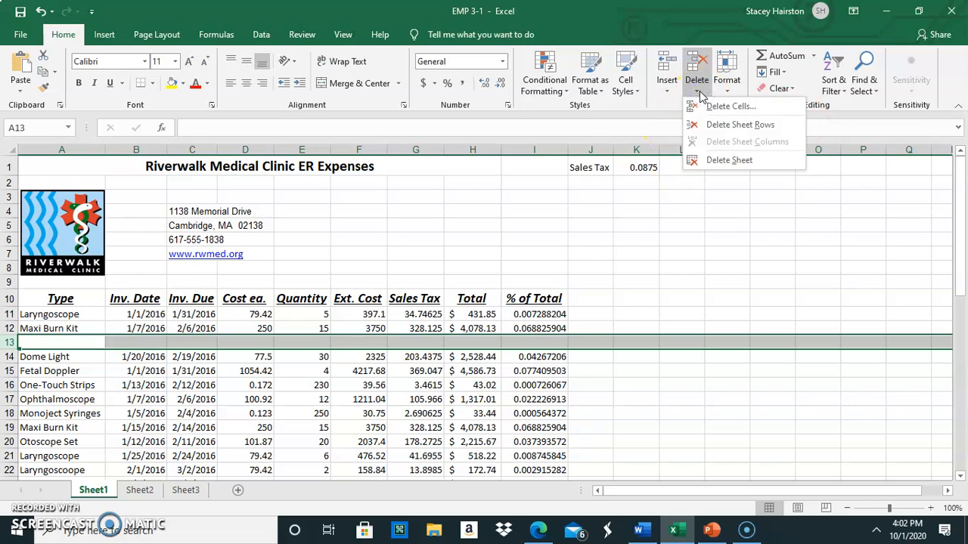
{"action": "left_click", "coordinate": [670, 117]}
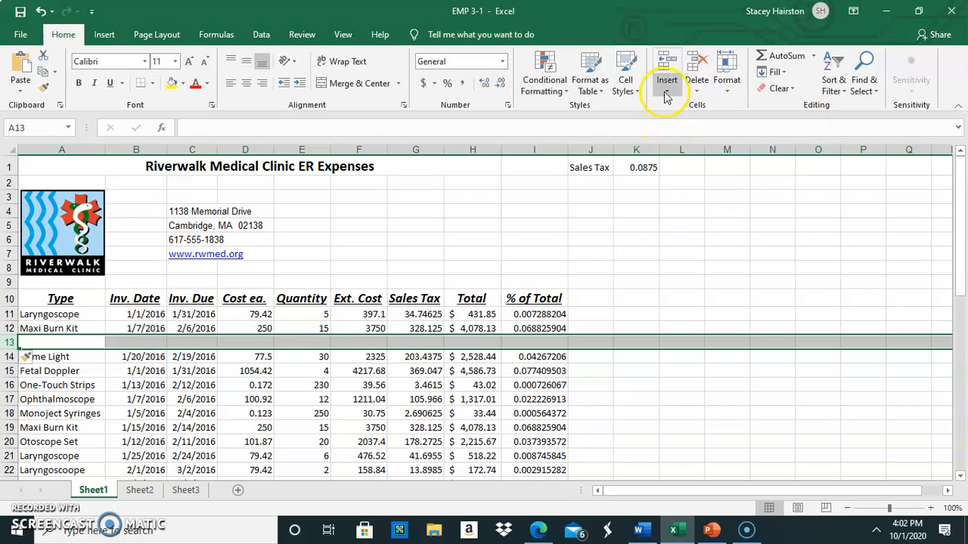
{"action": "left_click", "coordinate": [666, 94]}
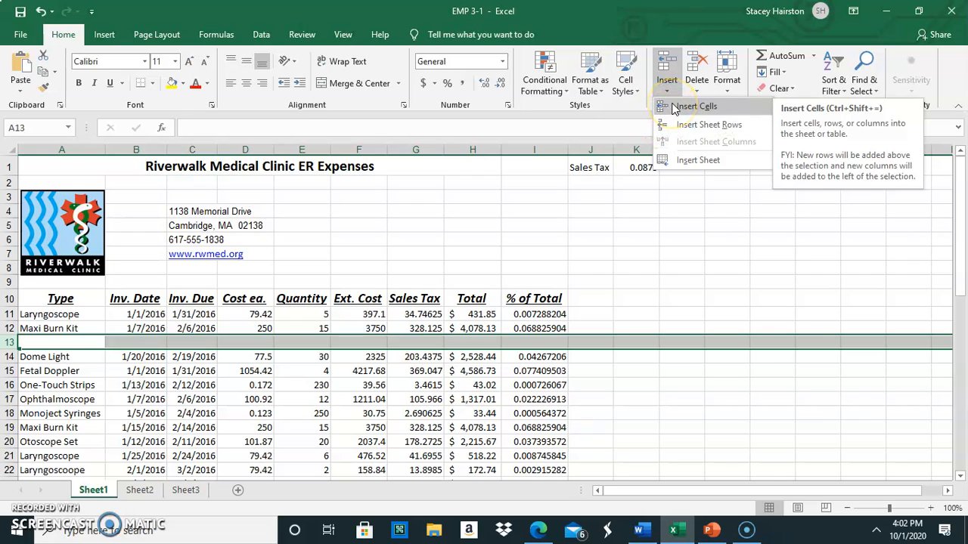
{"action": "left_click", "coordinate": [677, 126]}
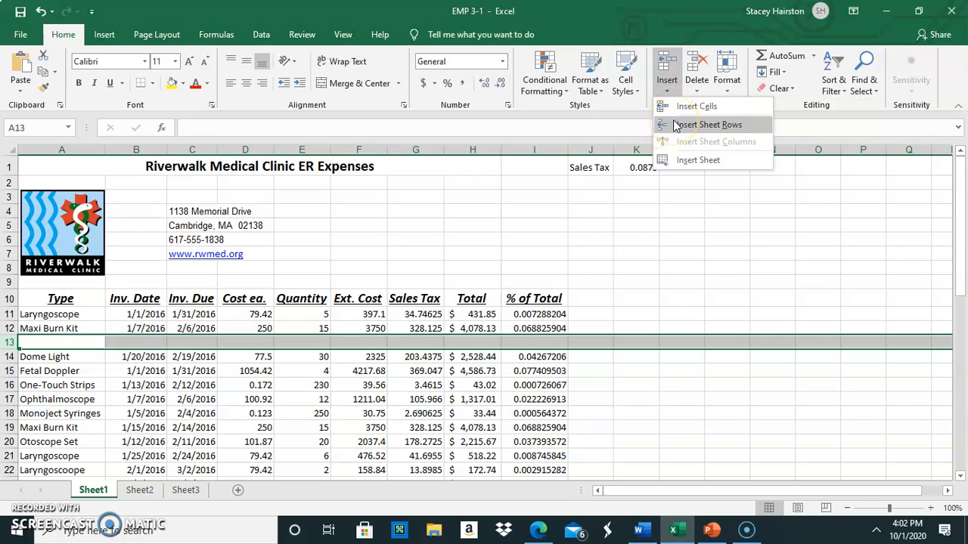
{"action": "left_click", "coordinate": [694, 83]}
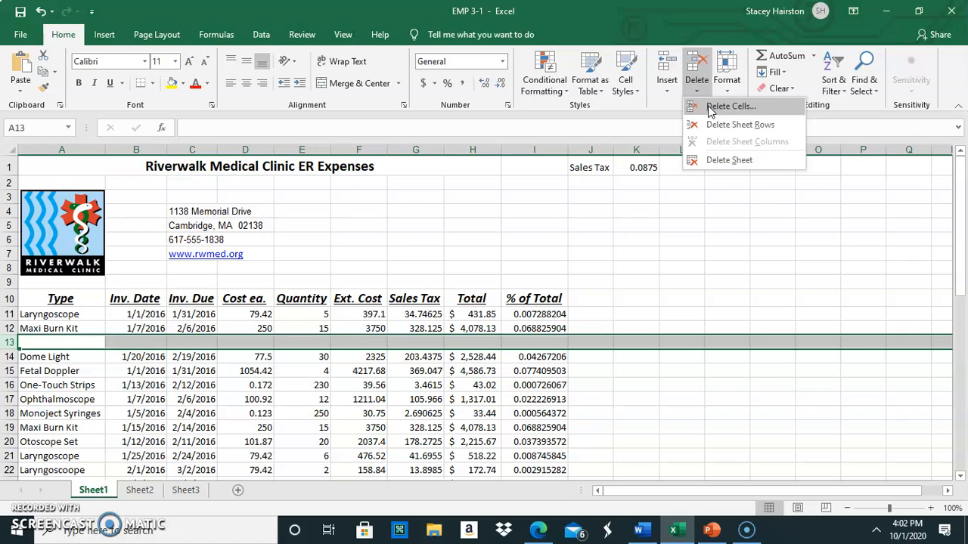
{"action": "left_click", "coordinate": [711, 130]}
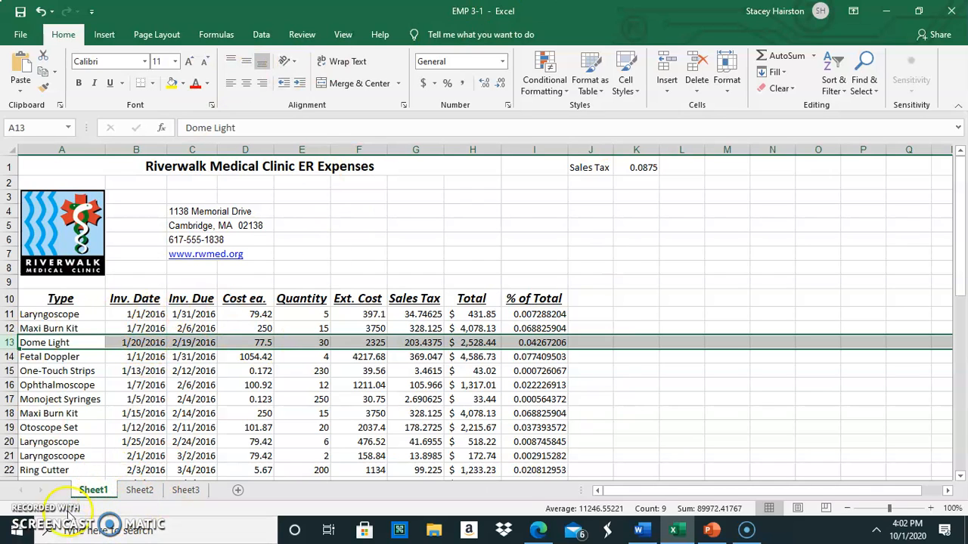
Look at the contents of Sheet2 and Sheet3 and return to Sheet1
{"action": "left_click", "coordinate": [139, 490]}
{"action": "left_click", "coordinate": [184, 490]}
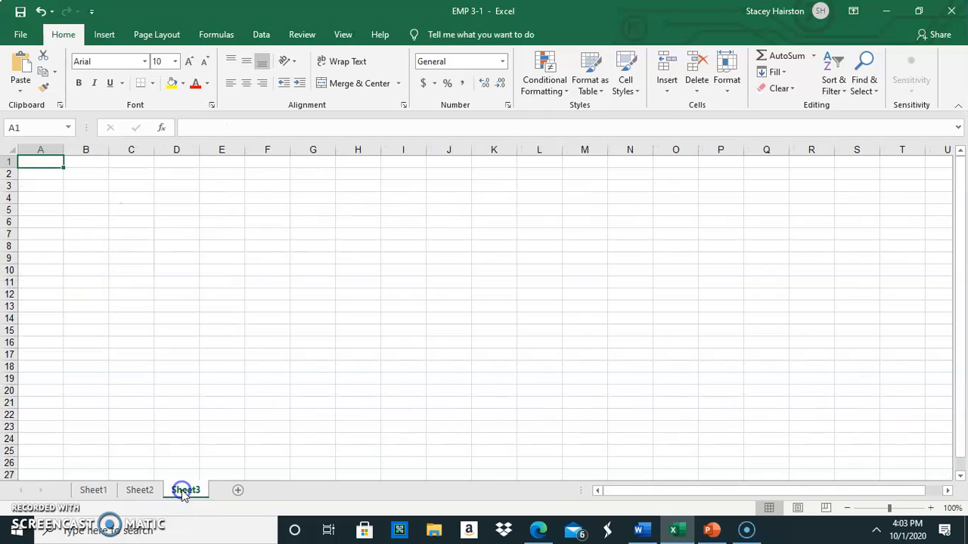
{"action": "left_click", "coordinate": [90, 491]}
{"action": "left_click", "coordinate": [128, 491]}
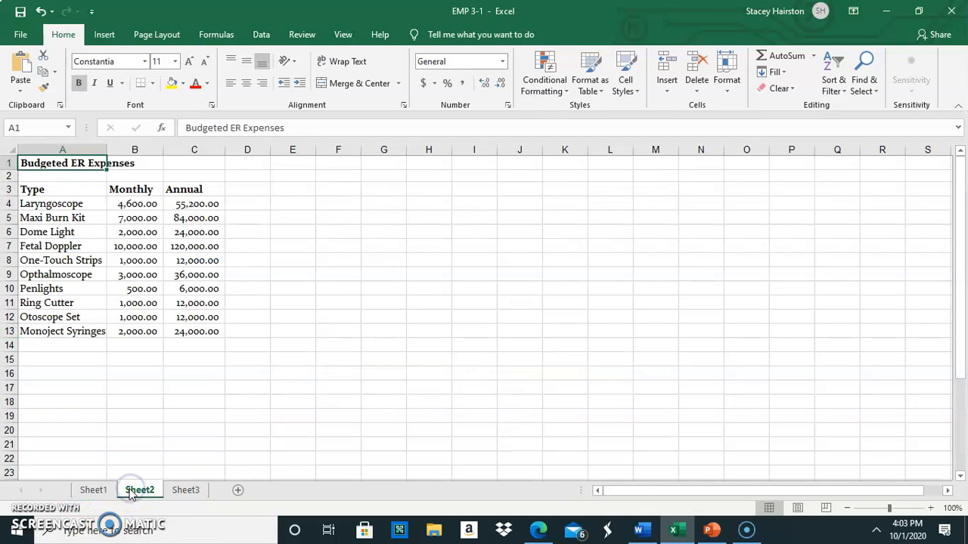
{"action": "left_click", "coordinate": [99, 491]}
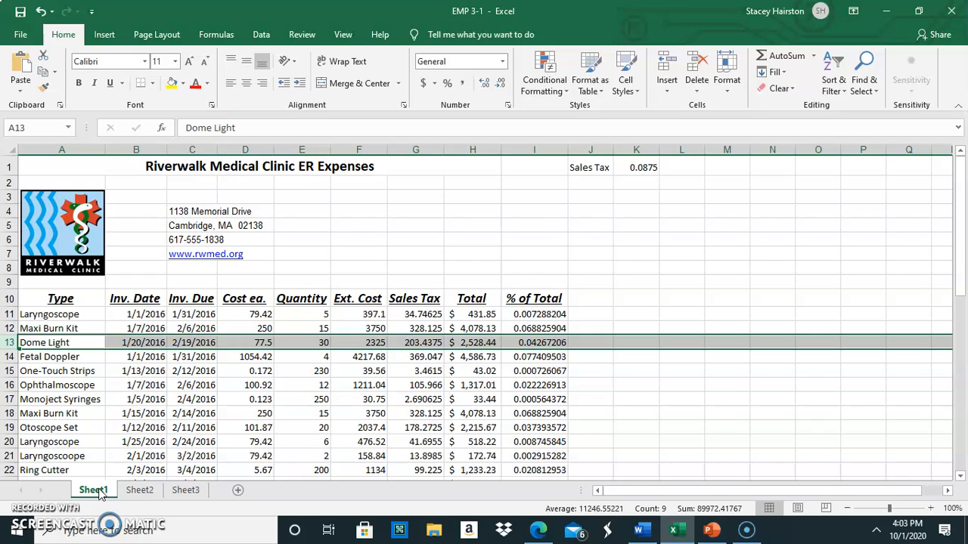
Rename Sheet1 as ER_Expenses
{"action": "left_click", "coordinate": [108, 495]}
{"action": "double_click", "coordinate": [106, 490]}
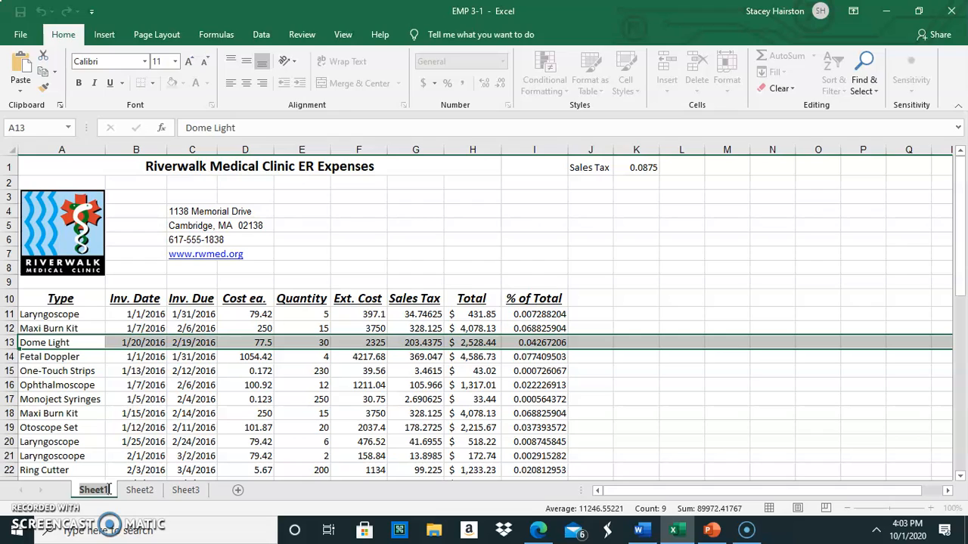
{"action": "type", "text": "ER"}
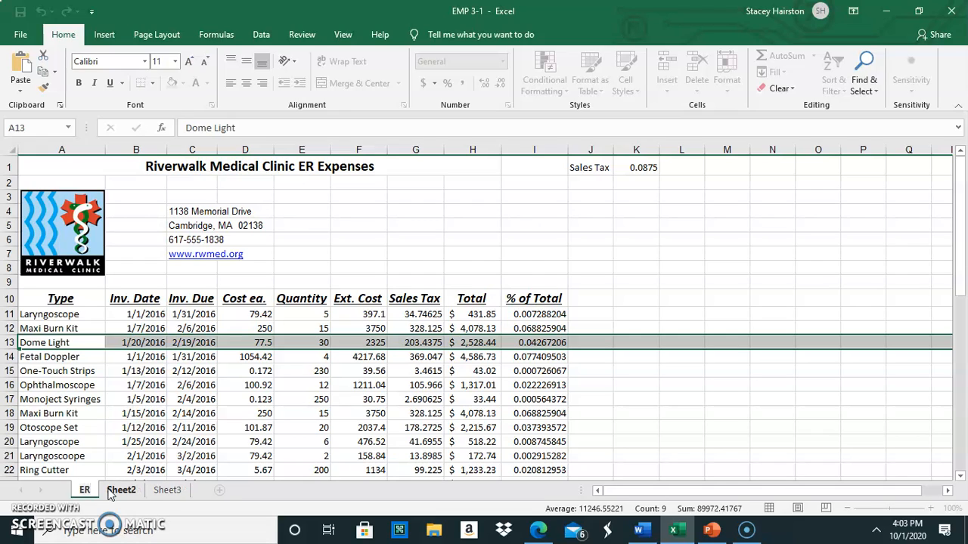
{"action": "type", "text": "_Expenses"}
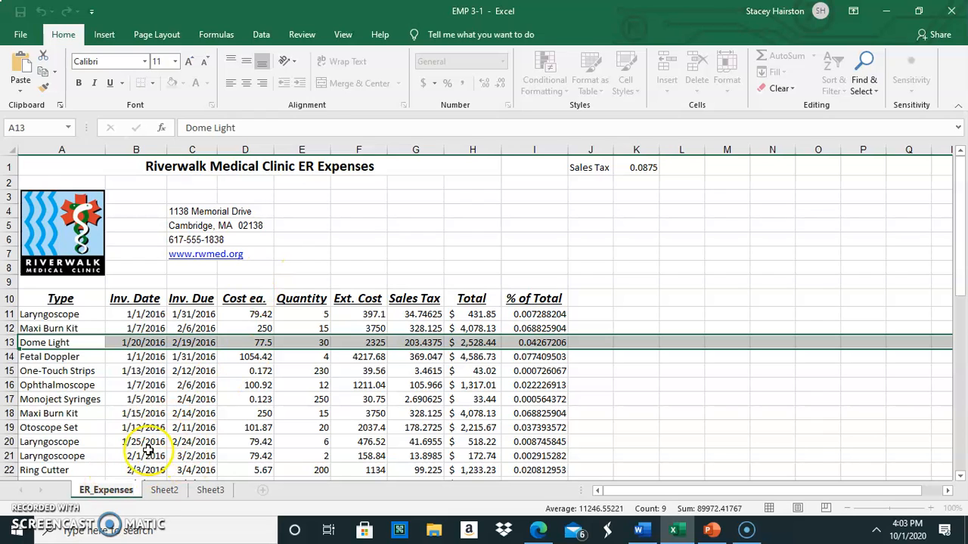
{"action": "left_click", "coordinate": [167, 493]}
{"action": "right_click", "coordinate": [171, 496]}
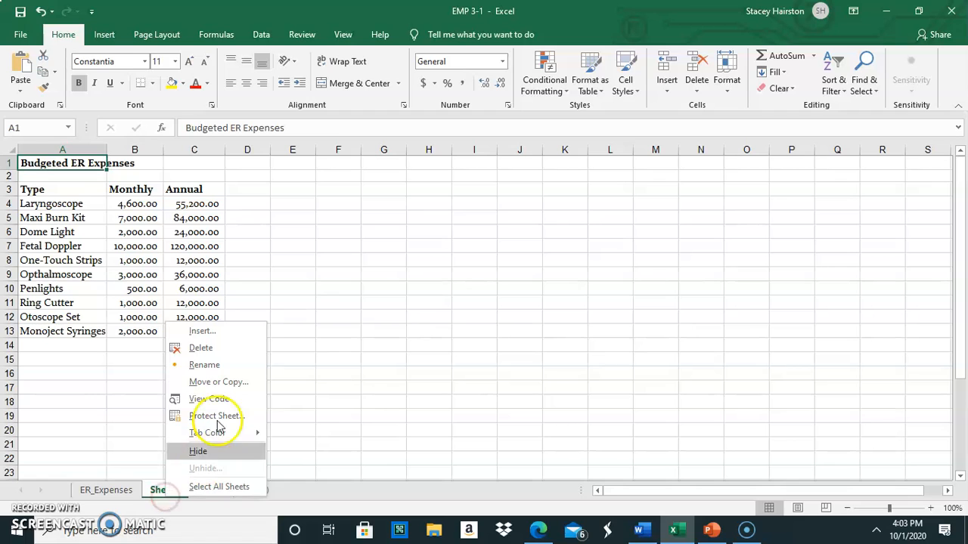
{"action": "left_click", "coordinate": [216, 366]}
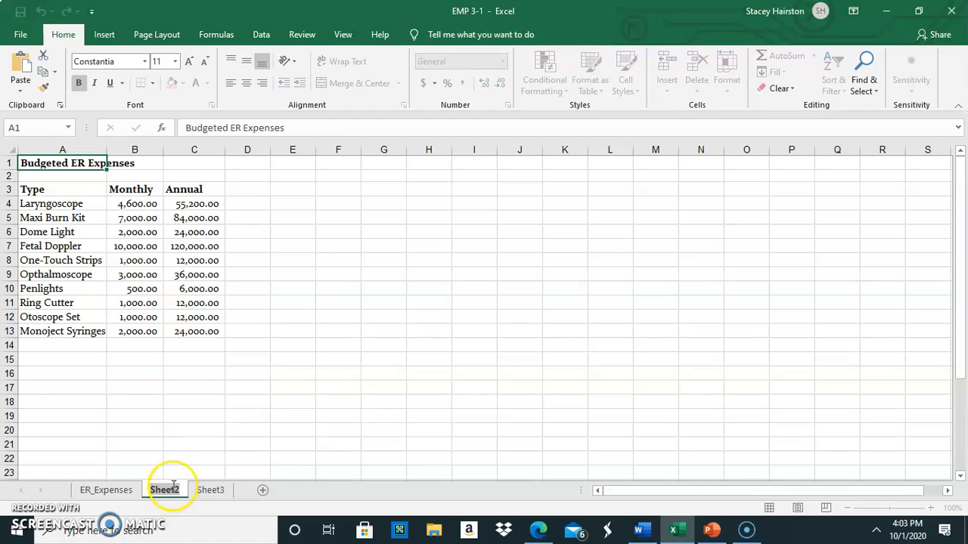
{"action": "left_click", "coordinate": [189, 447]}
Rename Sheet2, which holds the budgeted ER expenses, as Budget
{"action": "left_click", "coordinate": [90, 491]}
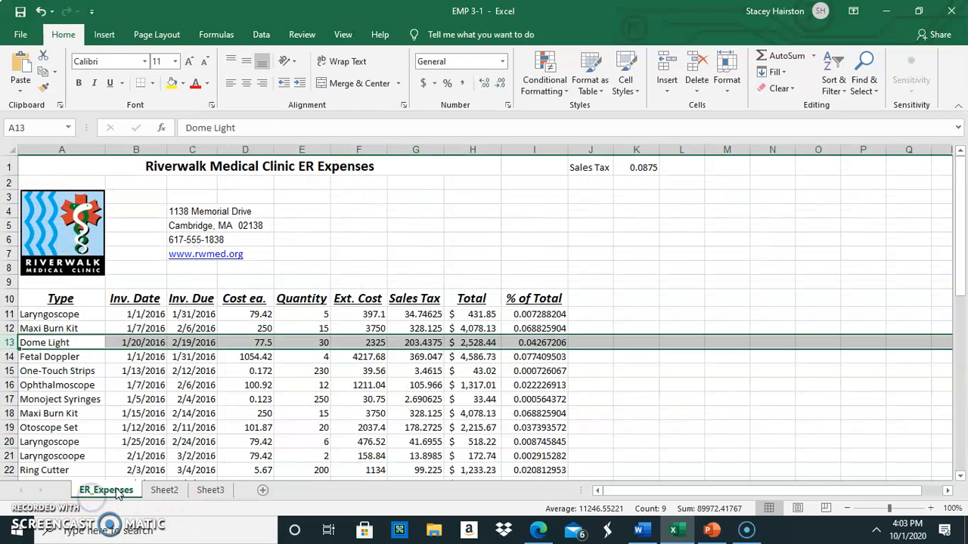
{"action": "left_click", "coordinate": [165, 490]}
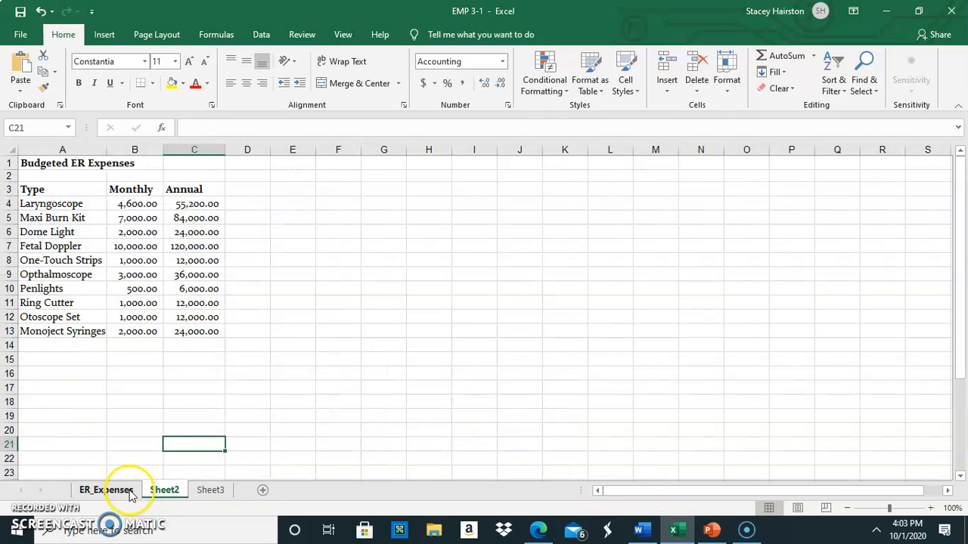
{"action": "left_click", "coordinate": [166, 491]}
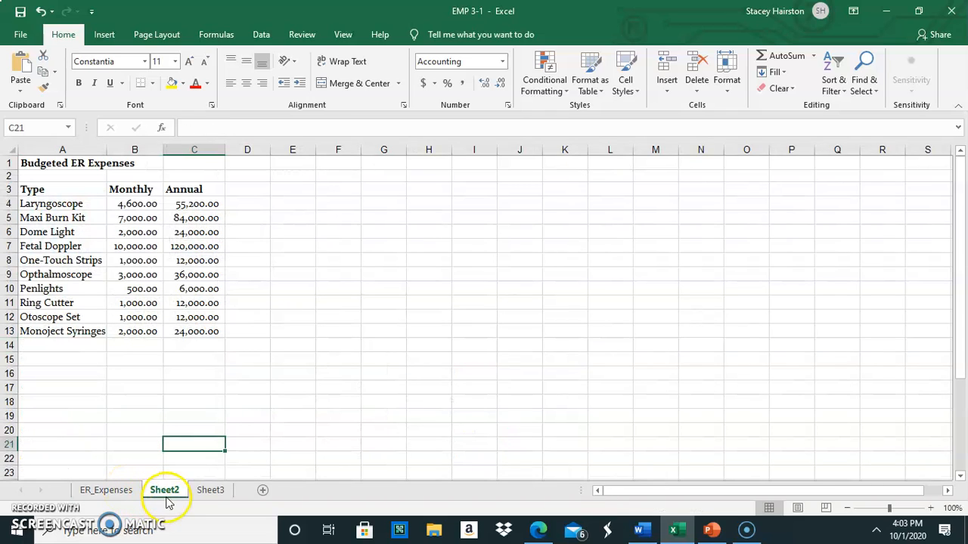
{"action": "right_click", "coordinate": [169, 490]}
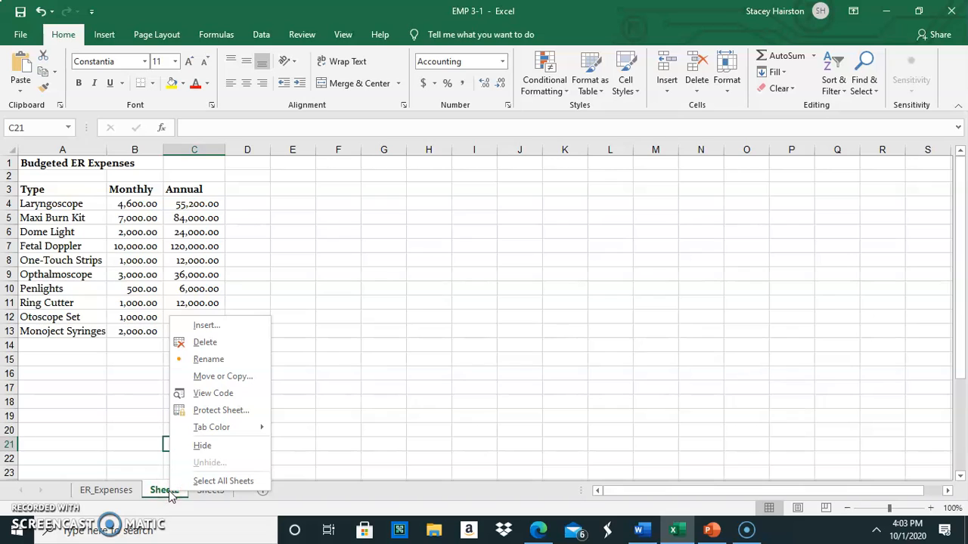
{"action": "left_click", "coordinate": [215, 359]}
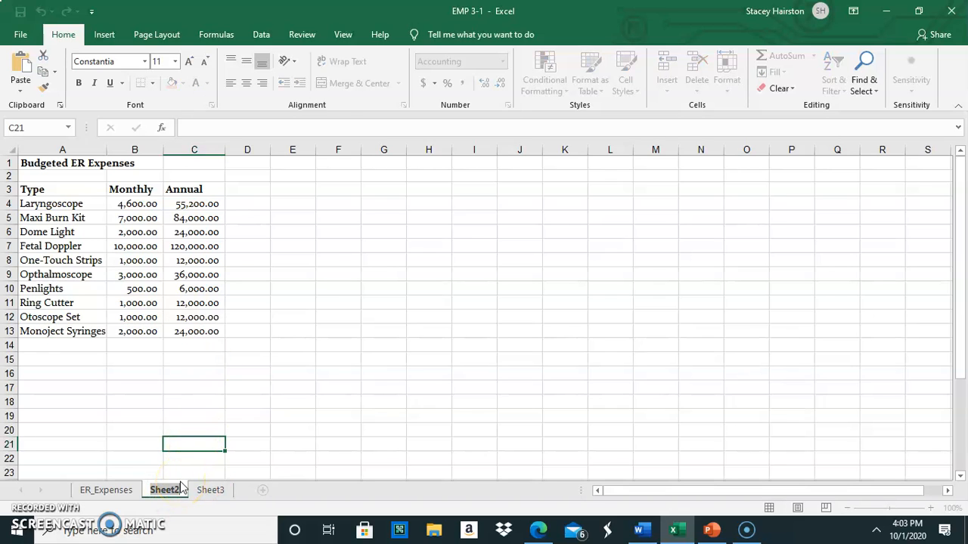
{"action": "type", "text": "BUdge"}
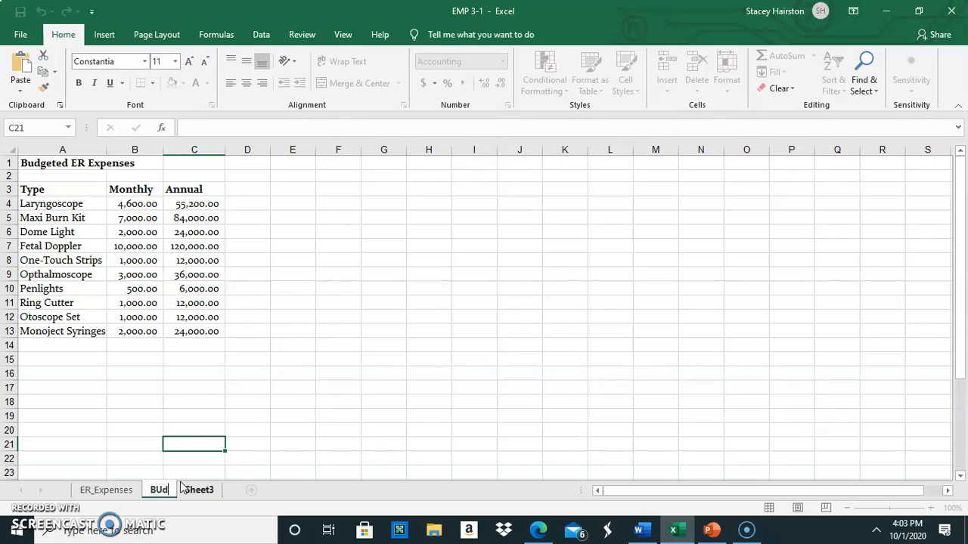
{"action": "key", "text": "BackSpace"}
{"action": "key", "text": "BackSpace"}
{"action": "key", "text": "BackSpace"}
{"action": "key", "text": "BackSpace"}
{"action": "type", "text": "udget"}
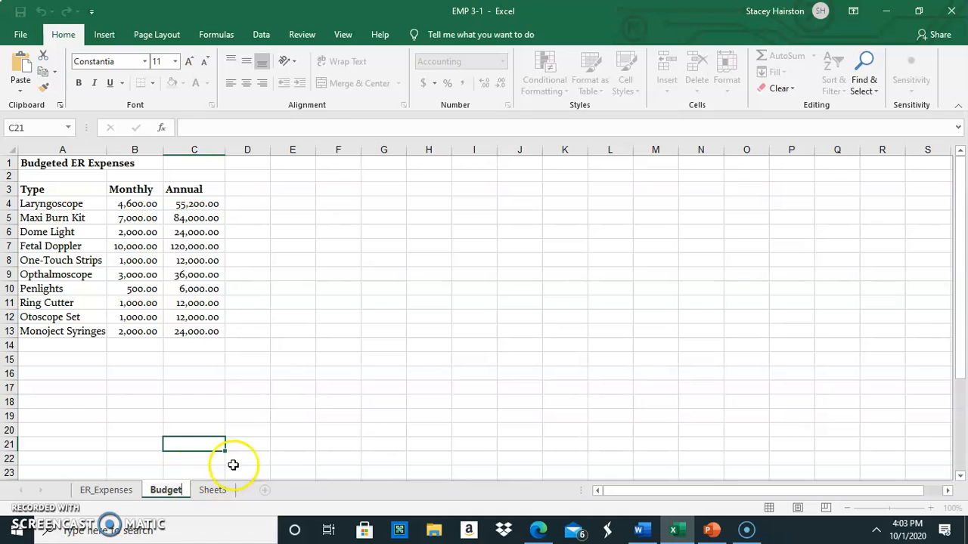
{"action": "left_click", "coordinate": [291, 430]}
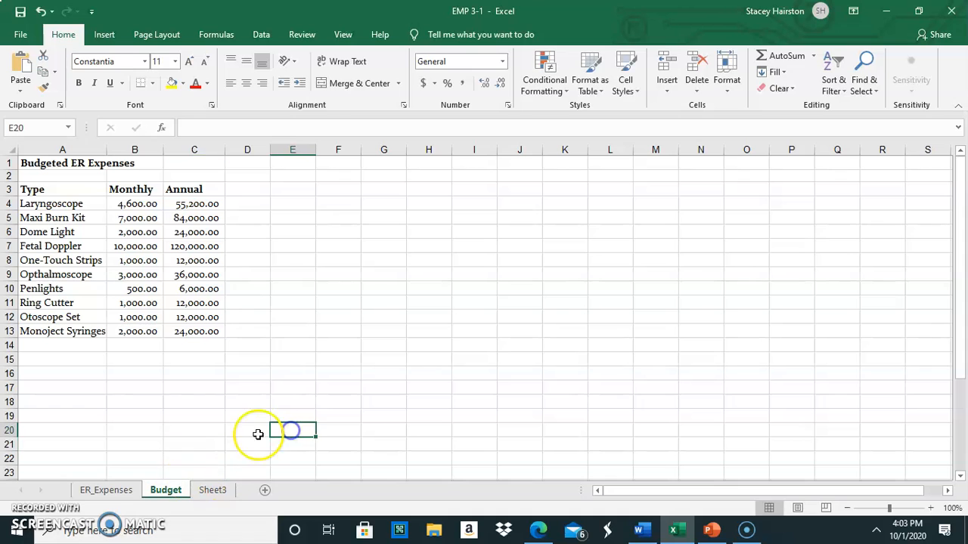
Rearrange the worksheets into the order Sheet3, ER_Expenses, Budget
{"action": "left_click", "coordinate": [111, 492]}
{"action": "left_click_drag", "start_coordinate": [185, 482], "coordinate": [189, 490]}
{"action": "mouse_move", "coordinate": [105, 491]}
{"action": "left_mouse_down"}
{"action": "mouse_move", "coordinate": [160, 480]}
{"action": "mouse_move", "coordinate": [192, 492]}
{"action": "left_mouse_up"}
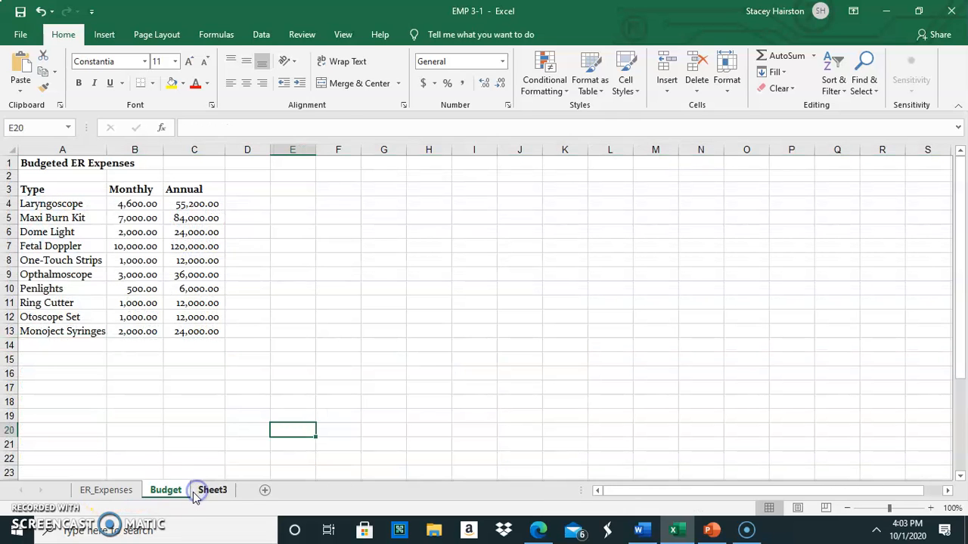
{"action": "left_click", "coordinate": [103, 491]}
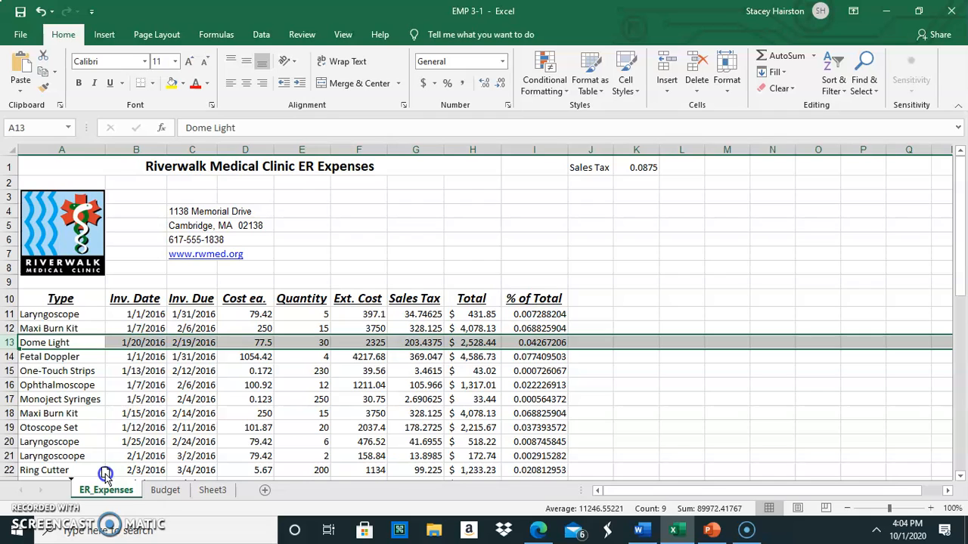
{"action": "mouse_move", "coordinate": [105, 474]}
{"action": "left_mouse_down"}
{"action": "mouse_move", "coordinate": [180, 494]}
{"action": "mouse_move", "coordinate": [161, 479]}
{"action": "mouse_move", "coordinate": [134, 489]}
{"action": "mouse_move", "coordinate": [139, 495]}
{"action": "left_mouse_up"}
{"action": "left_click", "coordinate": [149, 491]}
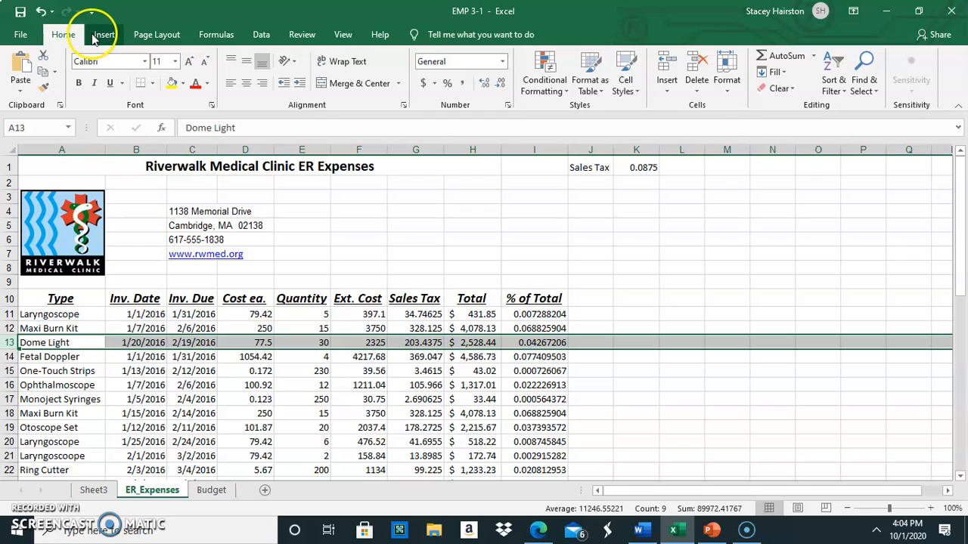
Run a spelling check on the selected Dome Light row of ER_Expenses and move the selection to cell E8
{"action": "left_click", "coordinate": [303, 38]}
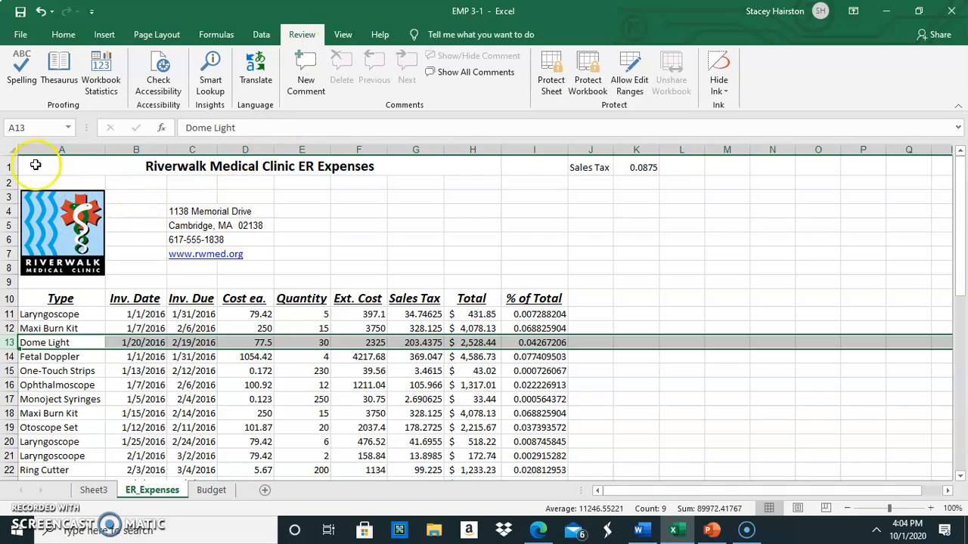
{"action": "left_click", "coordinate": [22, 70]}
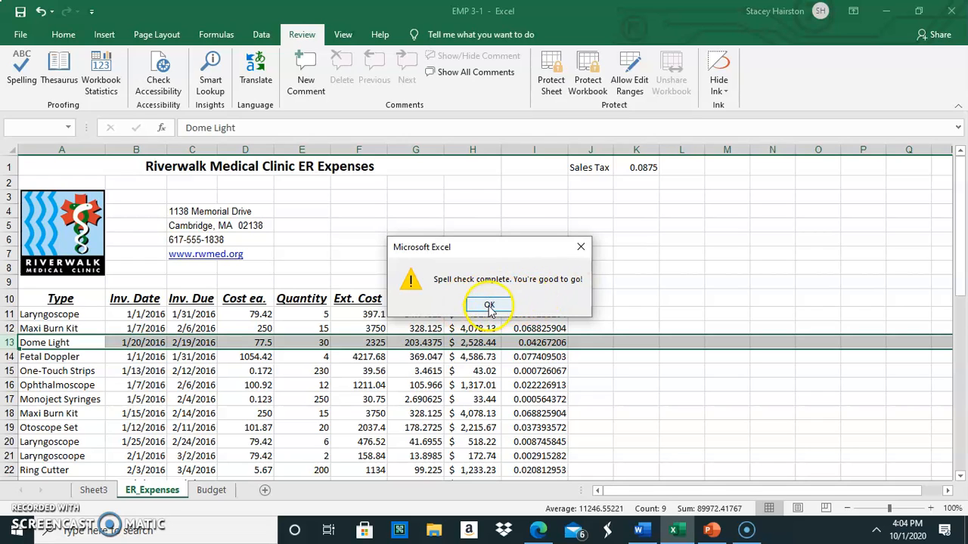
{"action": "left_click", "coordinate": [490, 304]}
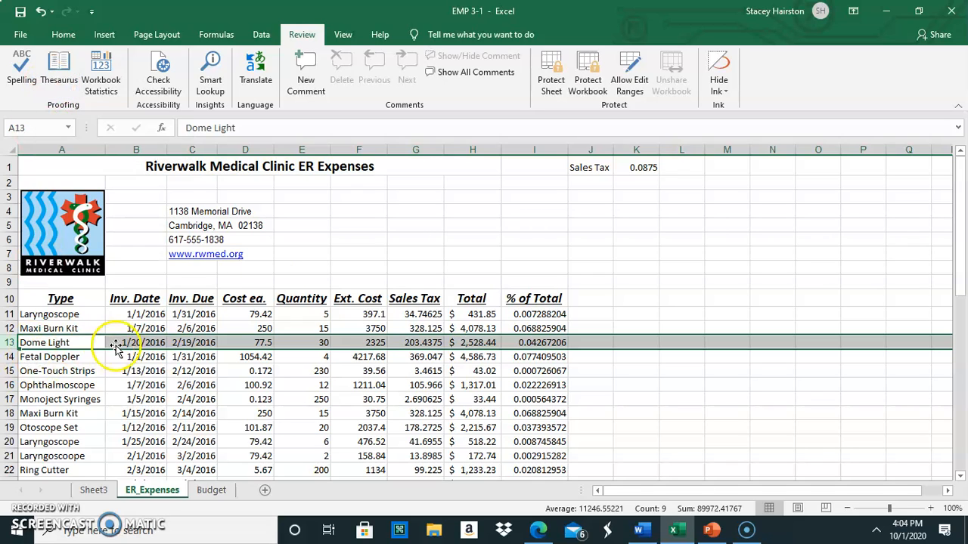
{"action": "left_click", "coordinate": [299, 268]}
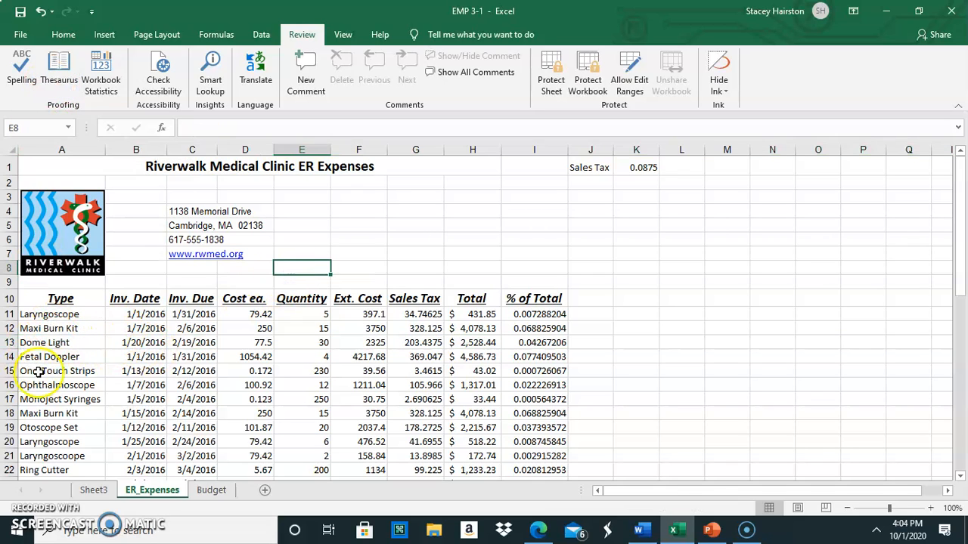